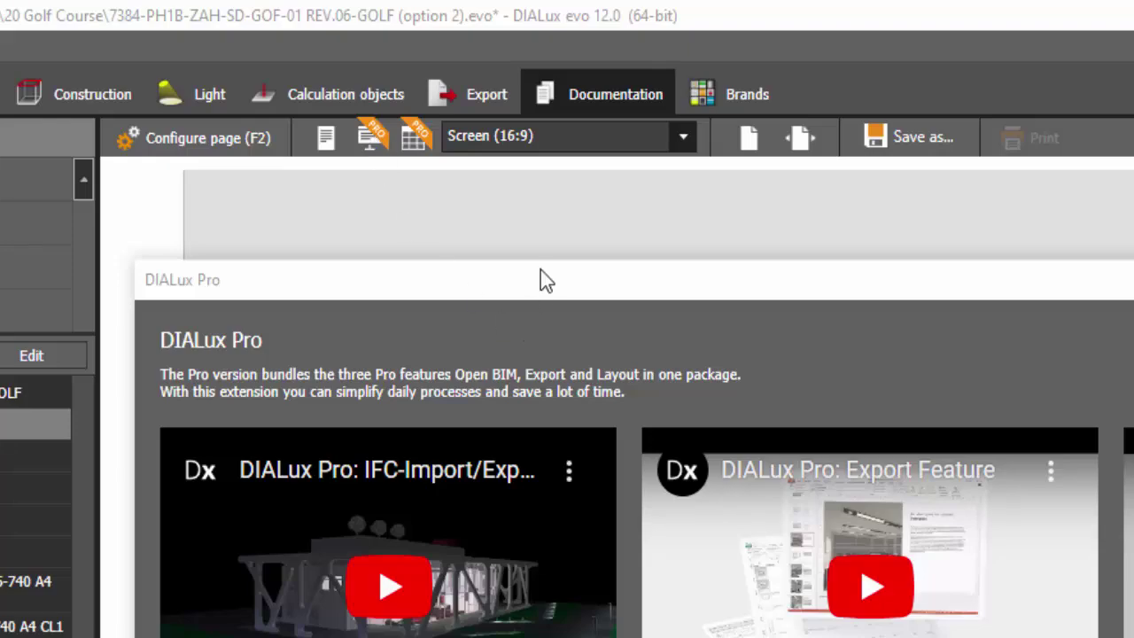
Step: Move the DIALux Pro window aside, accept the terms of use and start the 30-day free trial
{"action": "left_click_drag", "start_coordinate": [540, 270], "coordinate": [611, 282]}
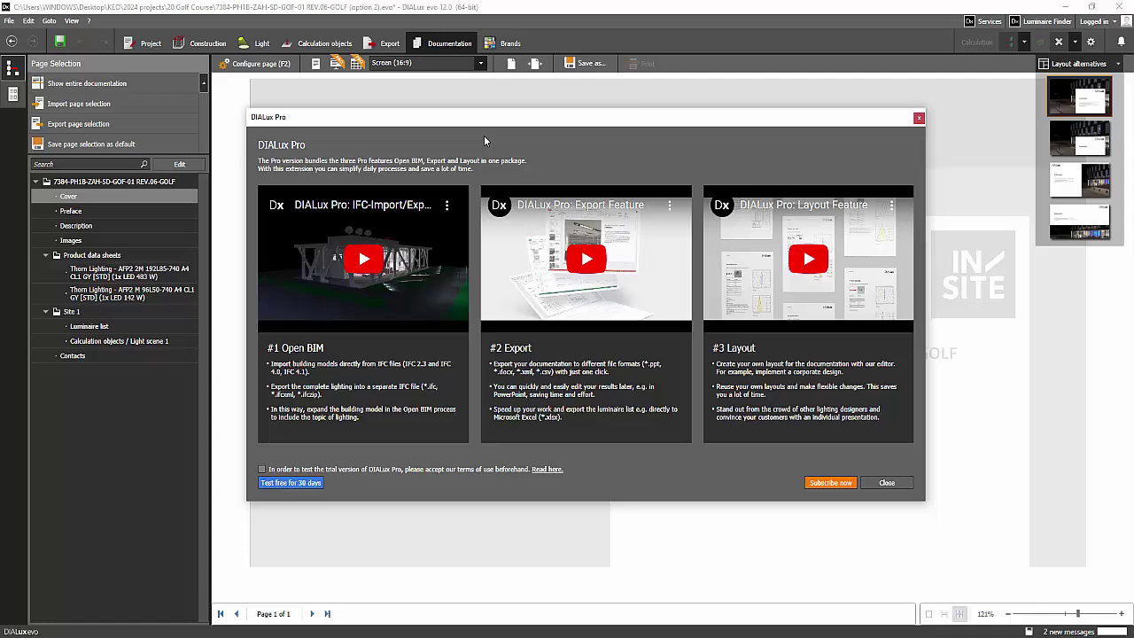
{"action": "left_click_drag", "start_coordinate": [516, 118], "coordinate": [506, 101]}
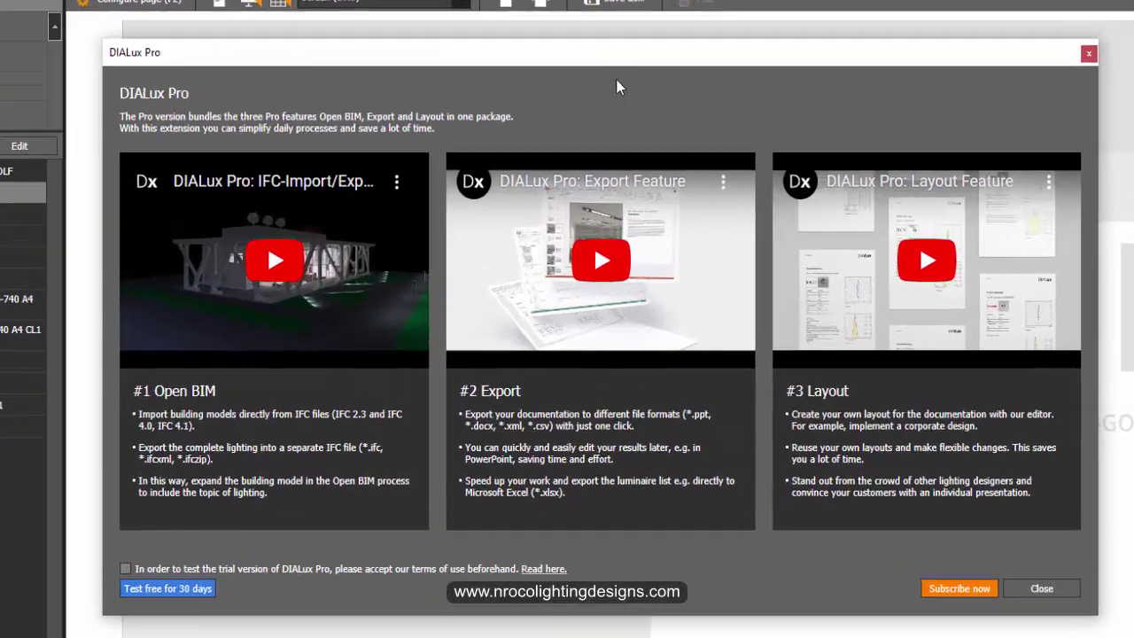
{"action": "mouse_move", "coordinate": [618, 51]}
{"action": "left_mouse_down"}
{"action": "mouse_move", "coordinate": [610, 97]}
{"action": "mouse_move", "coordinate": [605, 40]}
{"action": "left_mouse_up"}
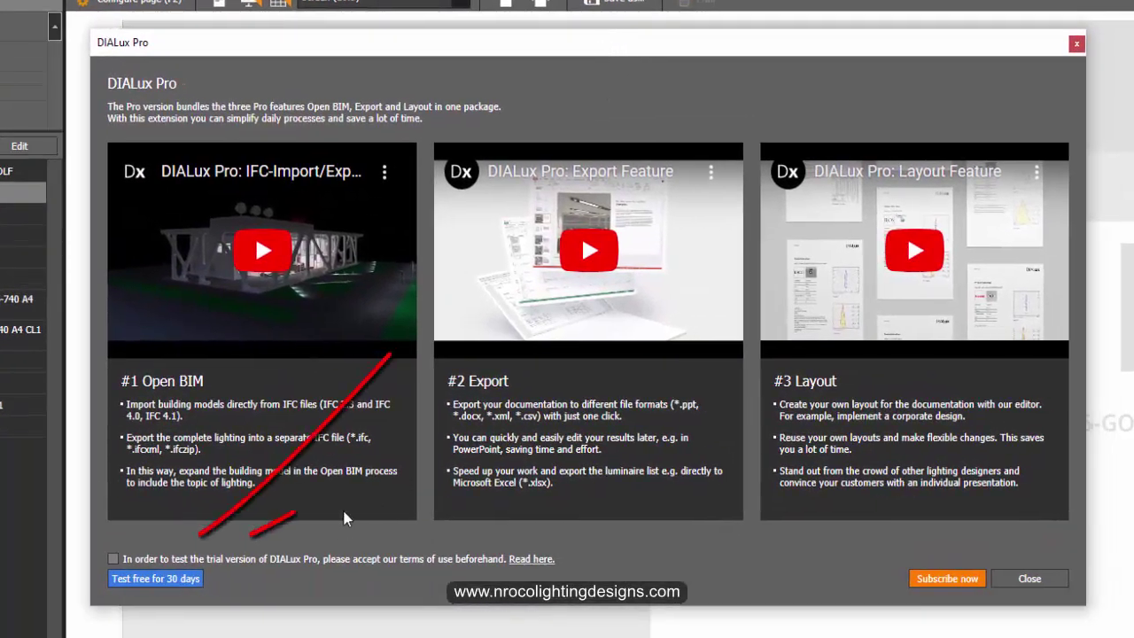
{"action": "left_click", "coordinate": [112, 559]}
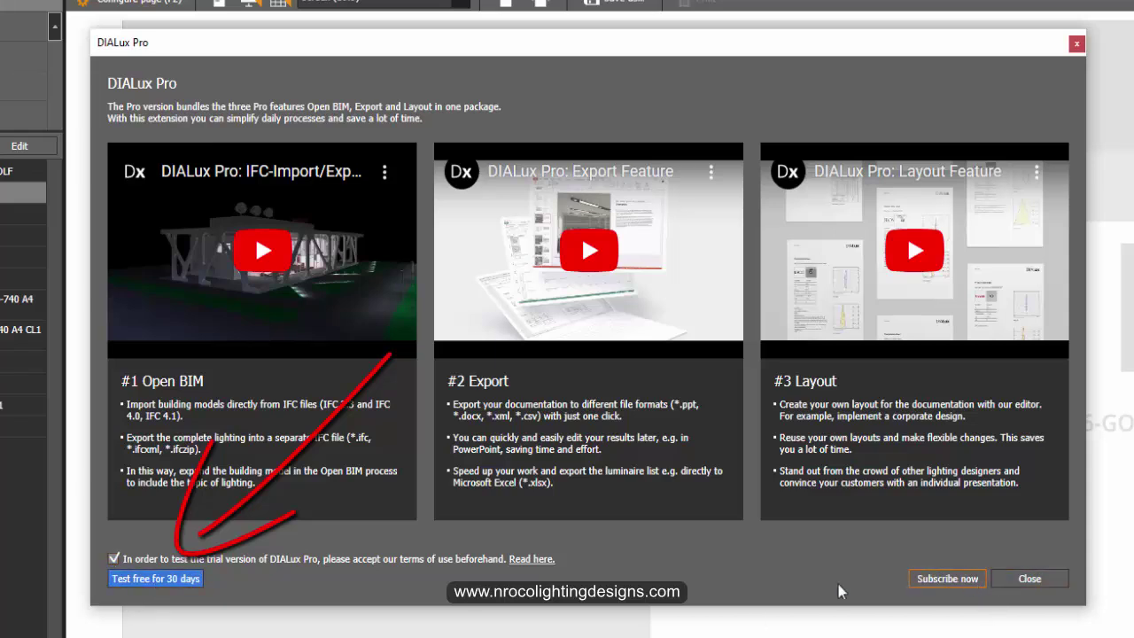
{"action": "left_click", "coordinate": [155, 578]}
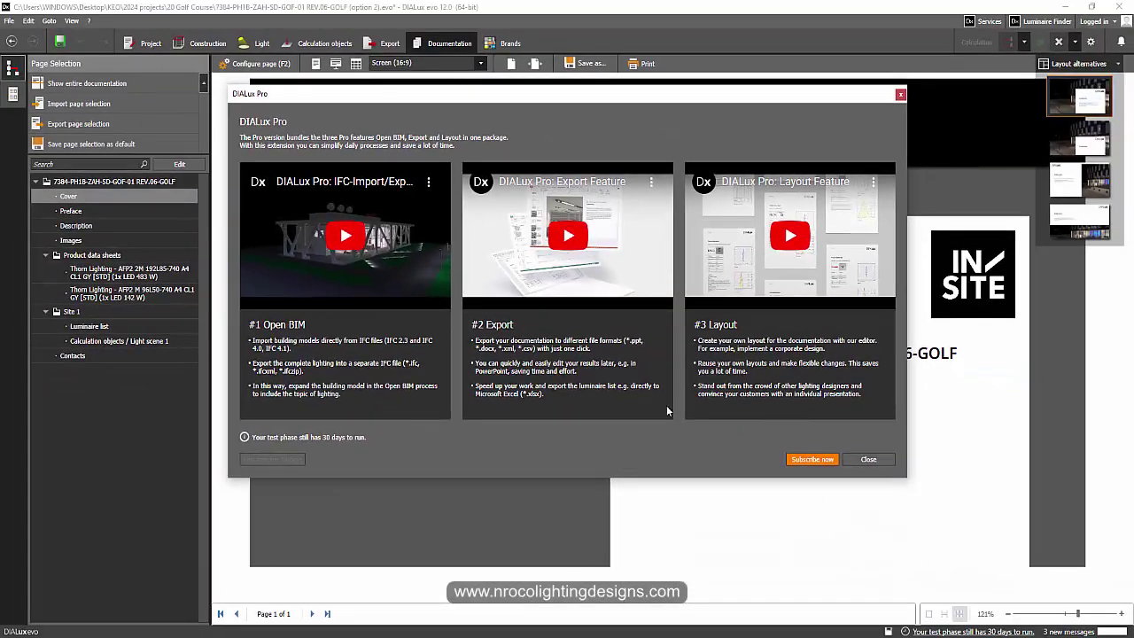
Step: Close the DIALux Pro window once it confirms 30 trial days remain
{"action": "left_click_drag", "start_coordinate": [671, 98], "coordinate": [730, 85]}
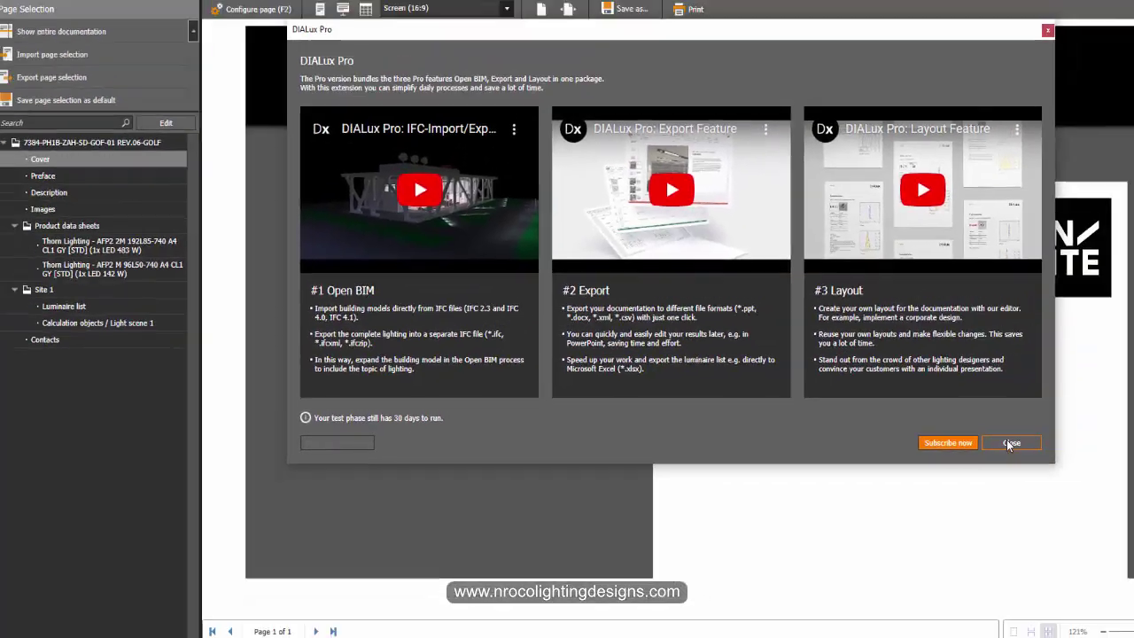
{"action": "left_click", "coordinate": [1006, 441]}
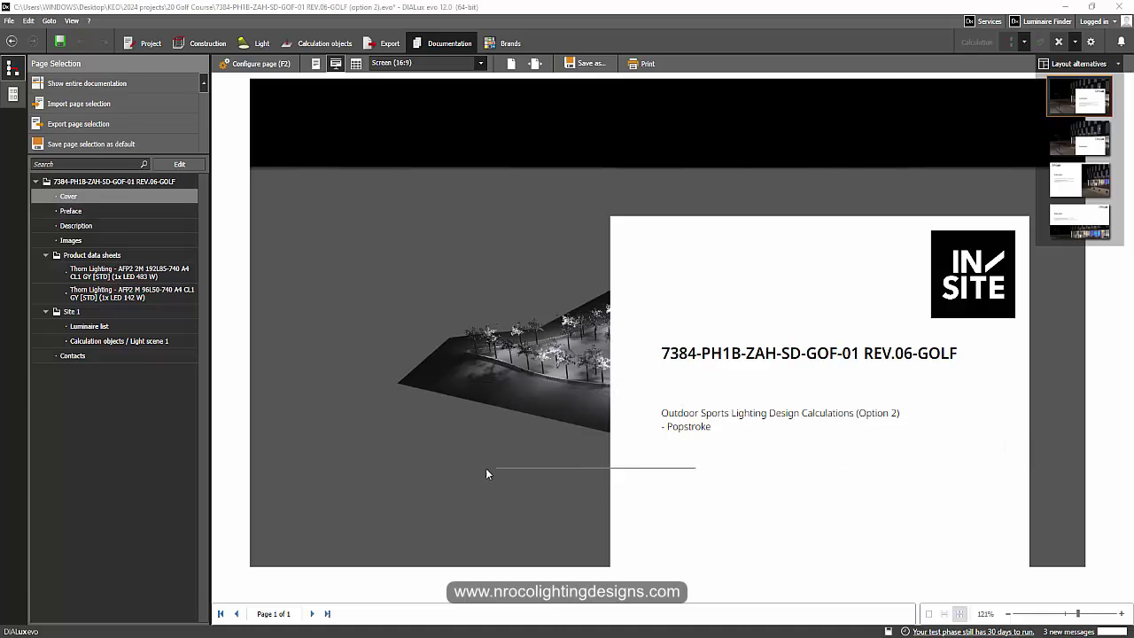
Step: Show the entire 12-page documentation, dismissing the unsaved-project reminder without saving
{"action": "left_click", "coordinate": [83, 82]}
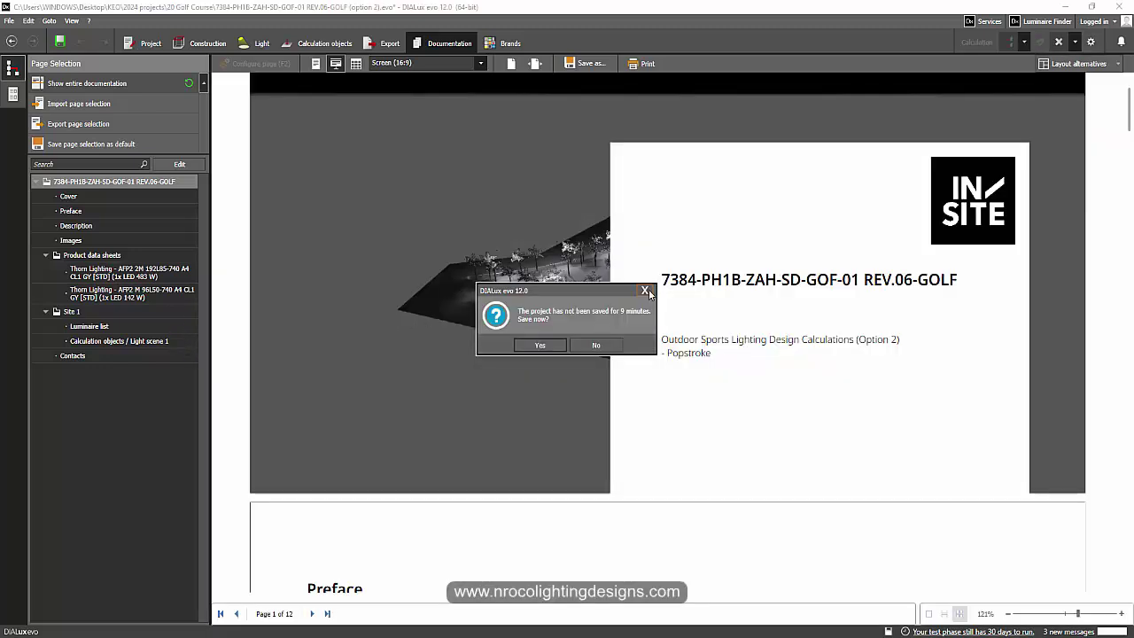
{"action": "left_click", "coordinate": [646, 290]}
{"action": "scroll", "coordinate": [541, 335], "scroll_direction": "down", "scroll_amount": 20}
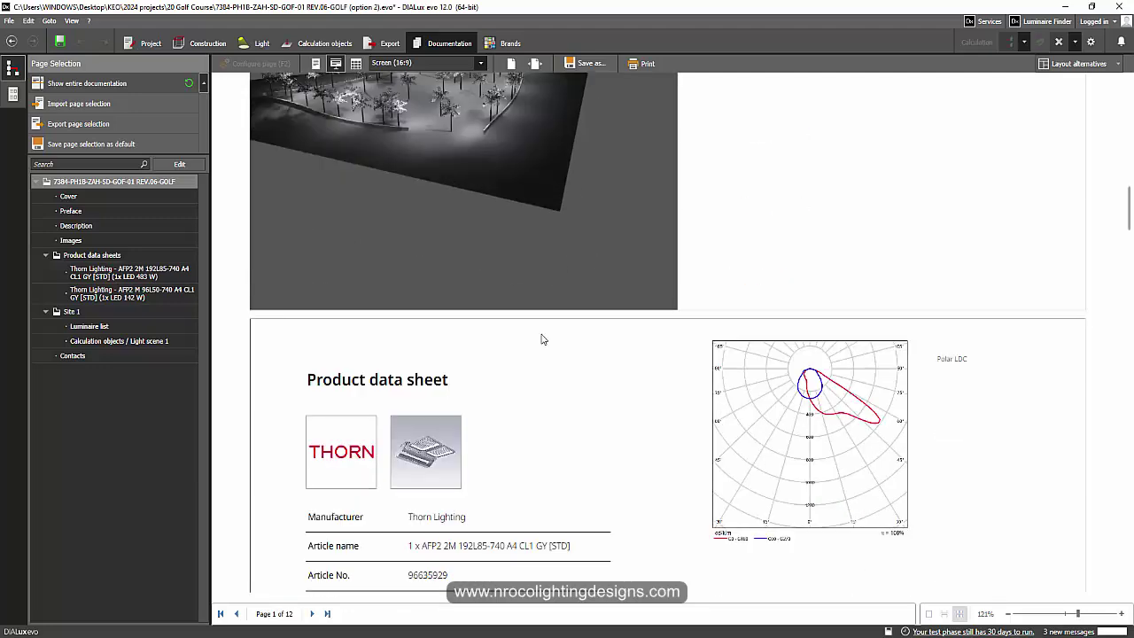
{"action": "scroll", "coordinate": [540, 338], "scroll_direction": "down", "scroll_amount": 10}
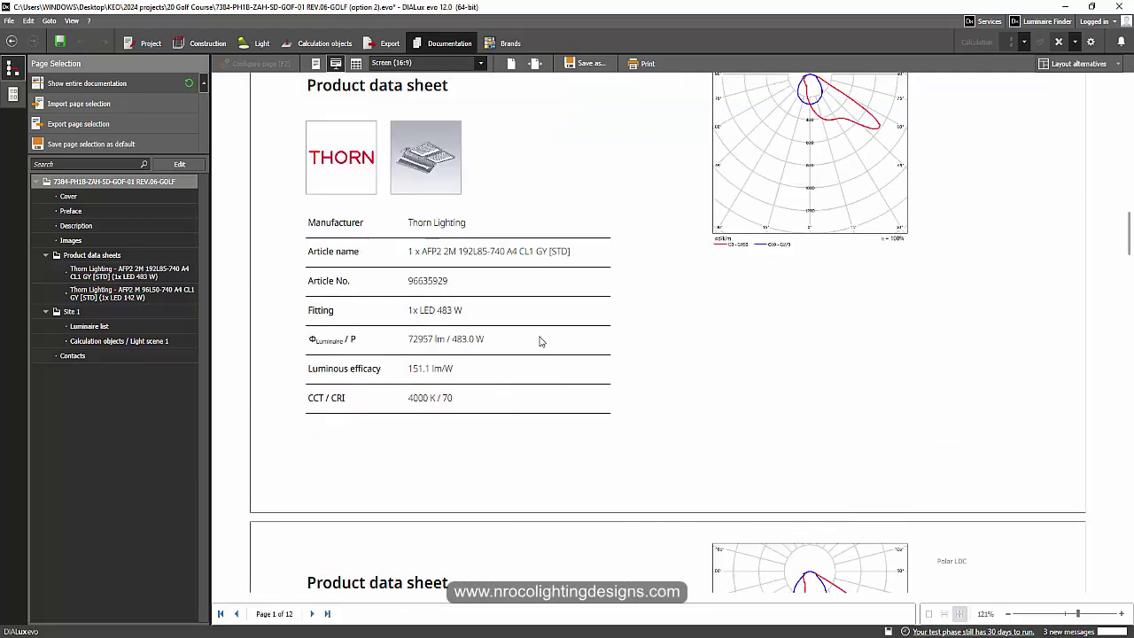
Step: Zoom the documentation out and scroll down through its pages
{"action": "left_click", "coordinate": [1006, 614]}
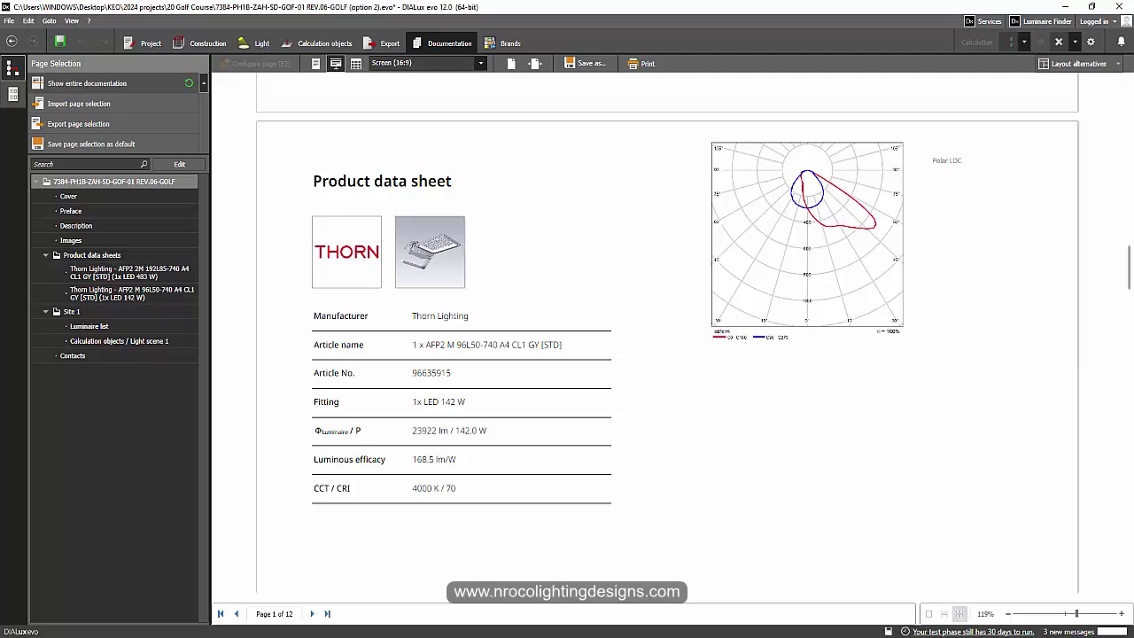
{"action": "left_click", "coordinate": [1006, 614]}
{"action": "left_click", "coordinate": [1007, 615]}
{"action": "left_click", "coordinate": [1006, 614]}
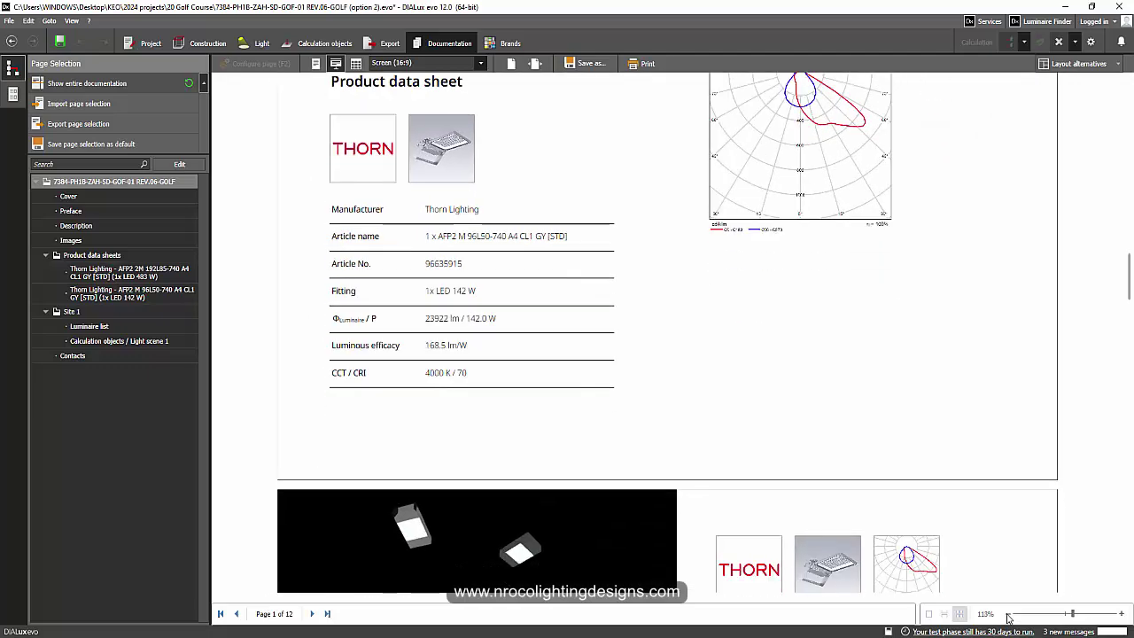
{"action": "scroll", "coordinate": [857, 513], "scroll_direction": "down", "scroll_amount": 4}
{"action": "scroll", "coordinate": [857, 513], "scroll_direction": "down", "scroll_amount": 5}
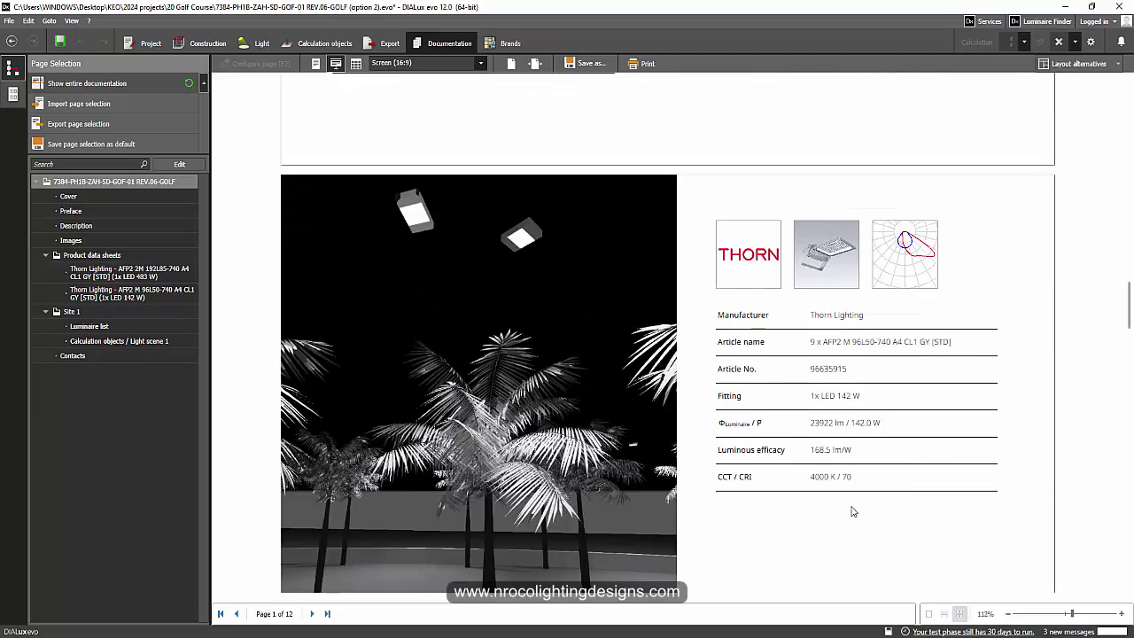
{"action": "scroll", "coordinate": [850, 513], "scroll_direction": "down", "scroll_amount": 8}
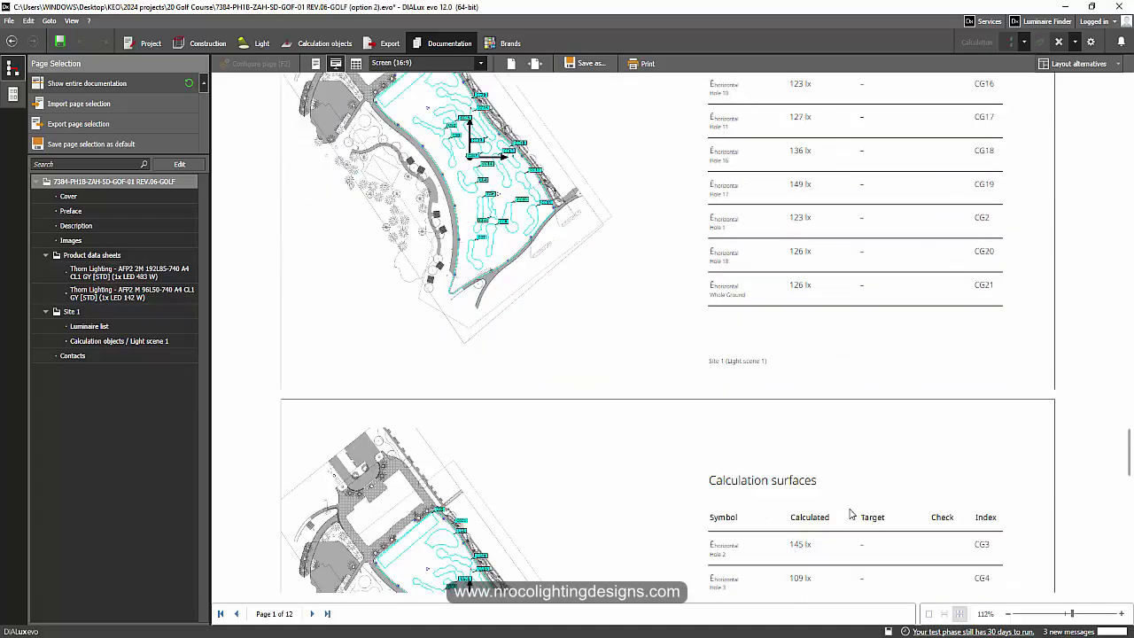
{"action": "scroll", "coordinate": [850, 516], "scroll_direction": "down", "scroll_amount": 4}
{"action": "scroll", "coordinate": [1008, 618], "scroll_direction": "down", "scroll_amount": 4}
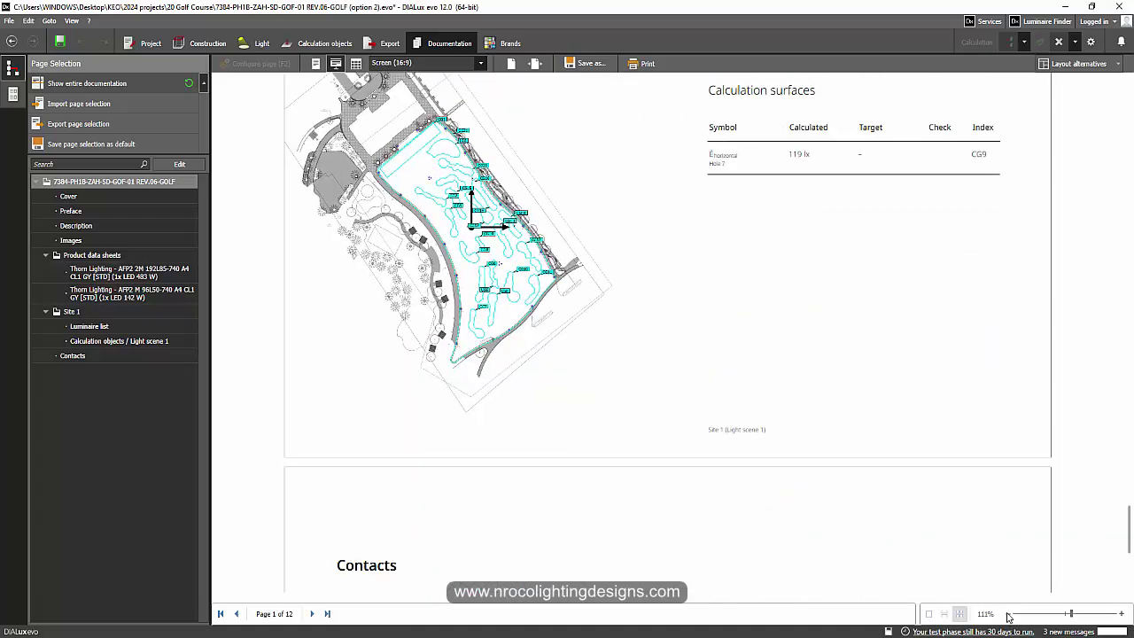
{"action": "left_click", "coordinate": [1007, 613]}
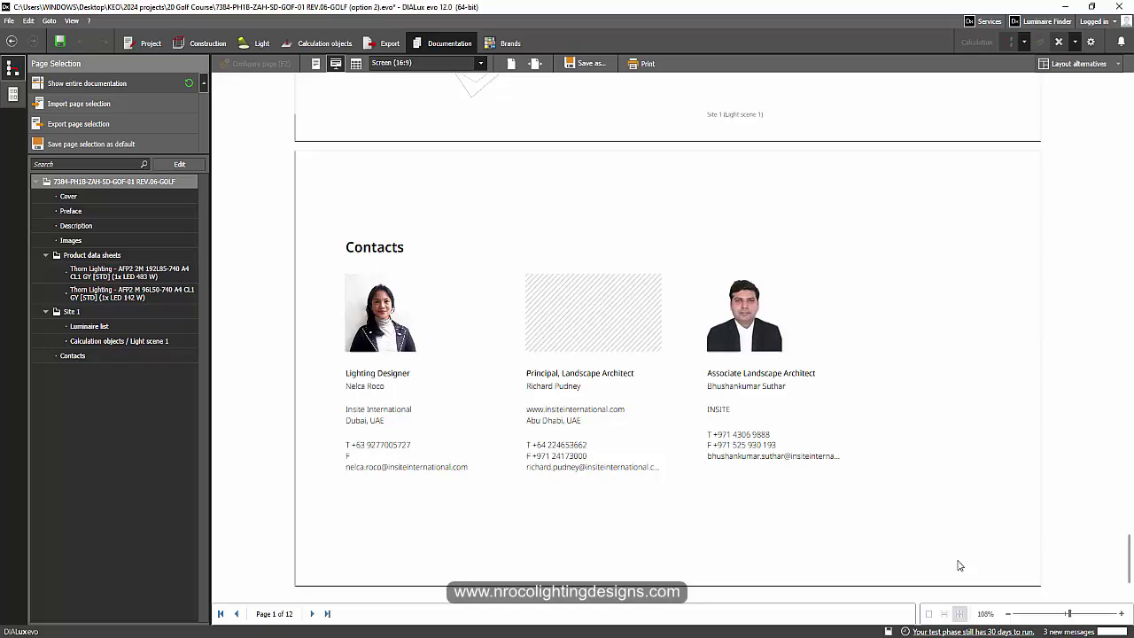
Step: Scroll back up the documentation and switch to the Construction view of the golf site
{"action": "scroll", "coordinate": [957, 565], "scroll_direction": "up", "scroll_amount": 15}
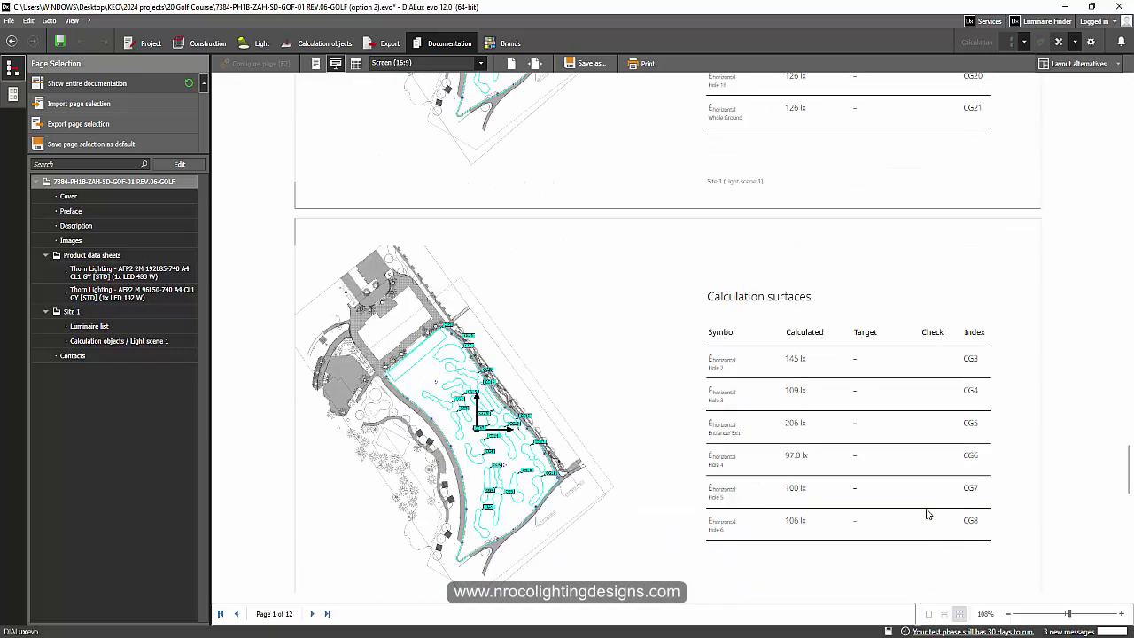
{"action": "scroll", "coordinate": [913, 474], "scroll_direction": "up", "scroll_amount": 15}
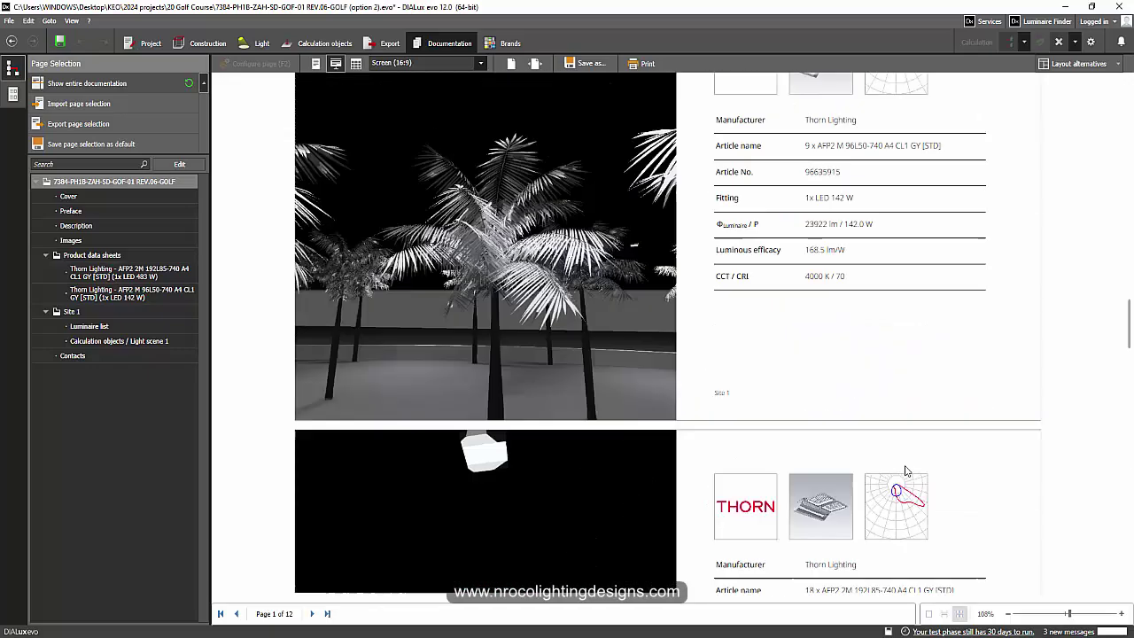
{"action": "scroll", "coordinate": [901, 470], "scroll_direction": "up", "scroll_amount": 15}
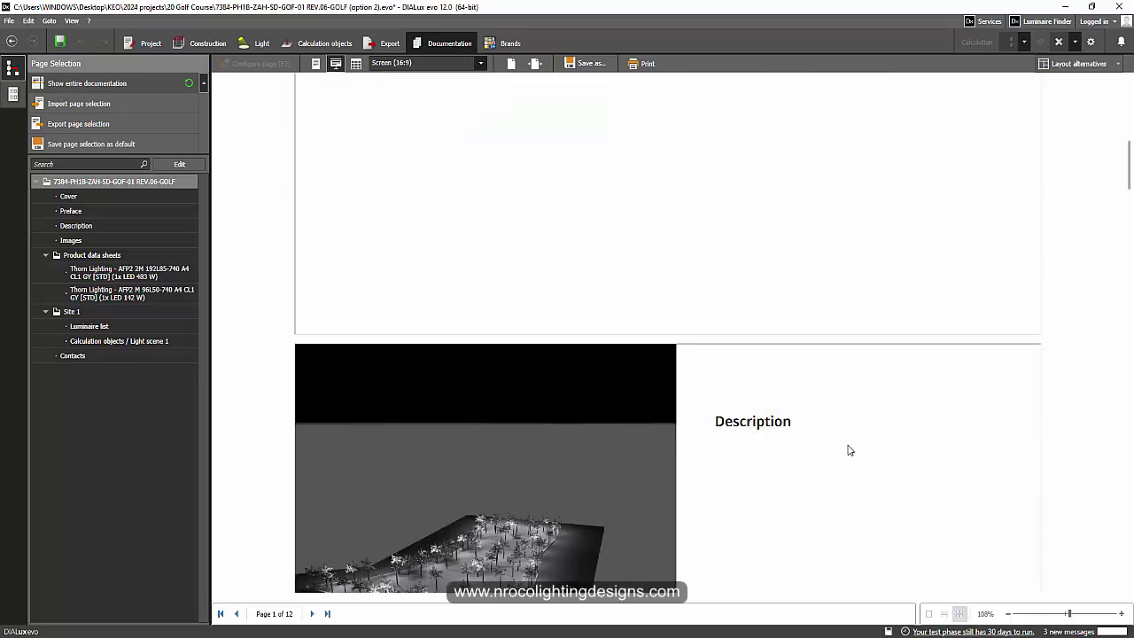
{"action": "scroll", "coordinate": [824, 439], "scroll_direction": "up", "scroll_amount": 5}
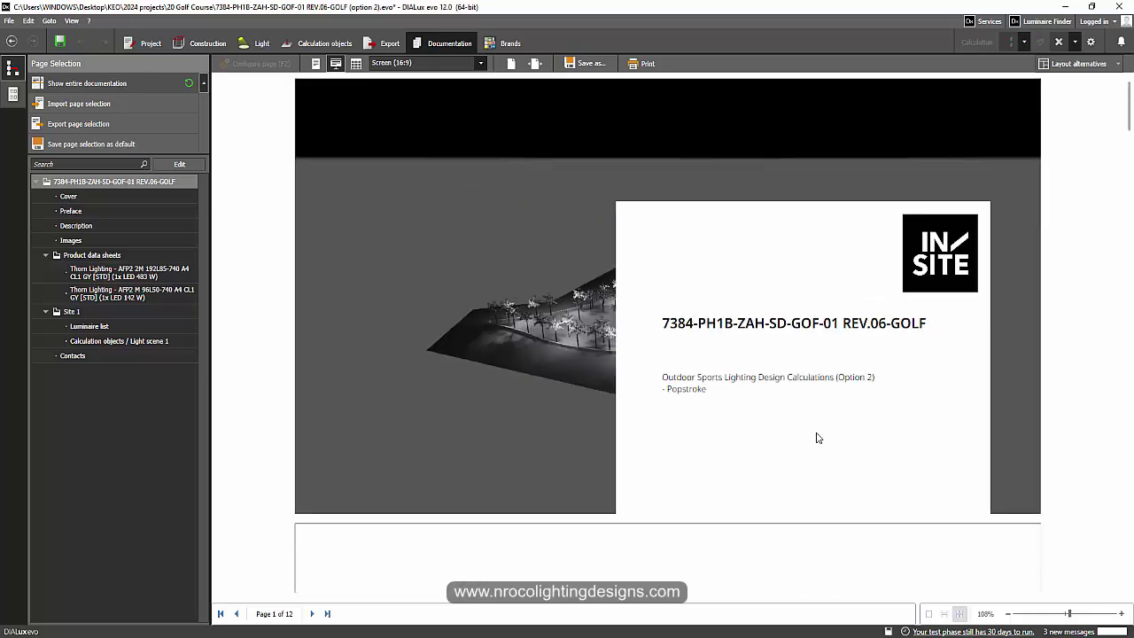
{"action": "left_click", "coordinate": [204, 44]}
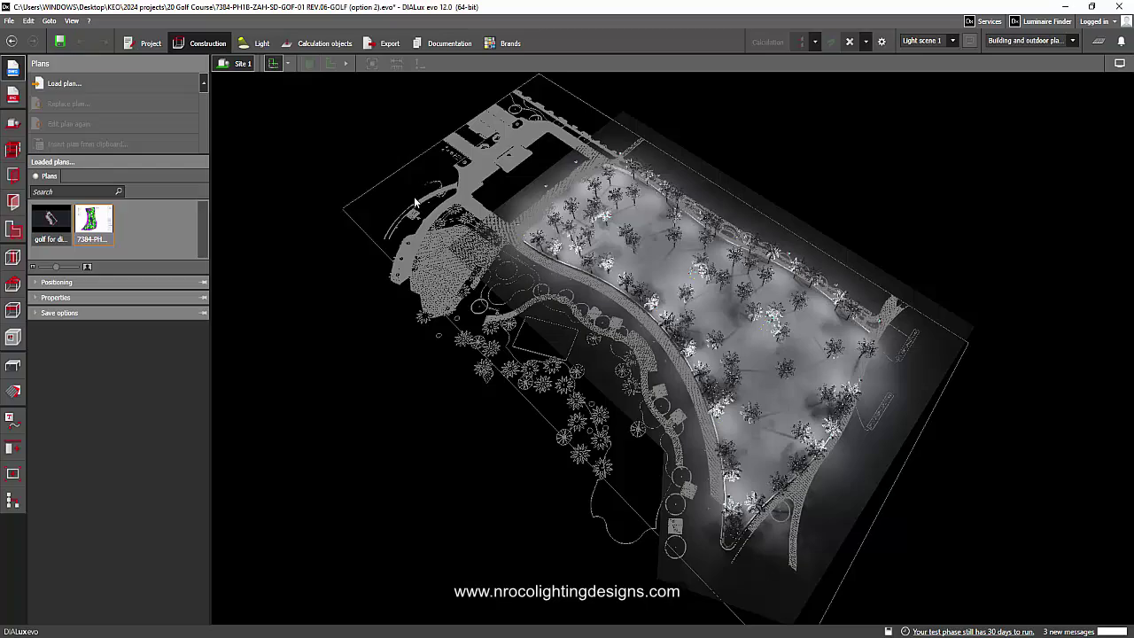
Step: Show the lighting results over the golf course, then zoom and orbit the 3D view
{"action": "left_click", "coordinate": [1099, 41]}
{"action": "scroll", "coordinate": [802, 274], "scroll_direction": "up", "scroll_amount": 6}
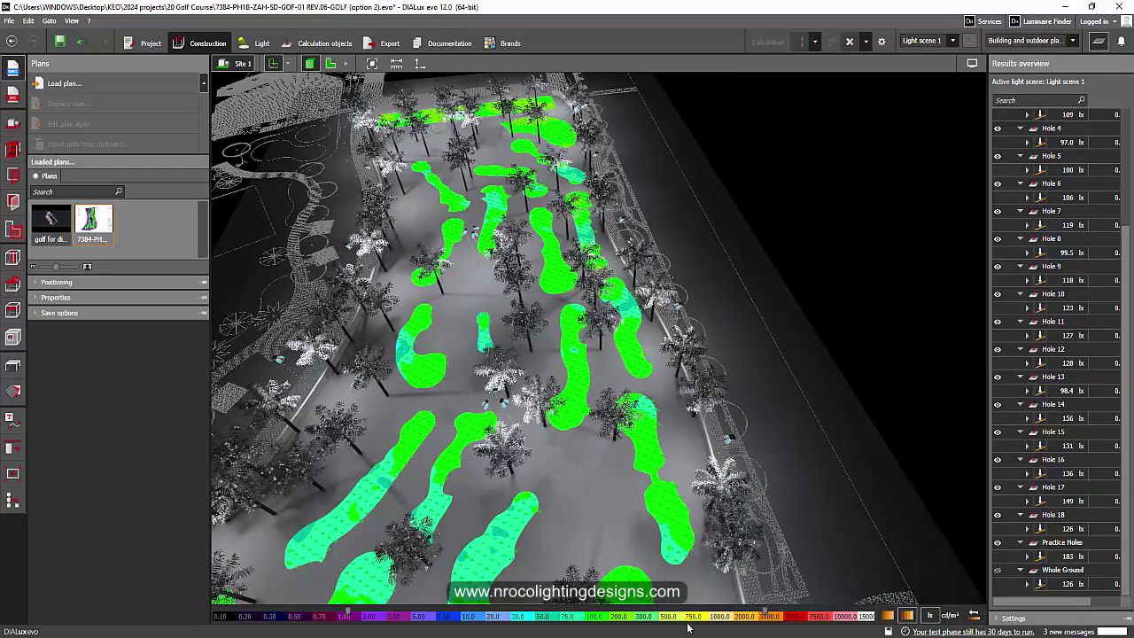
{"action": "scroll", "coordinate": [605, 358], "scroll_direction": "up", "scroll_amount": 3}
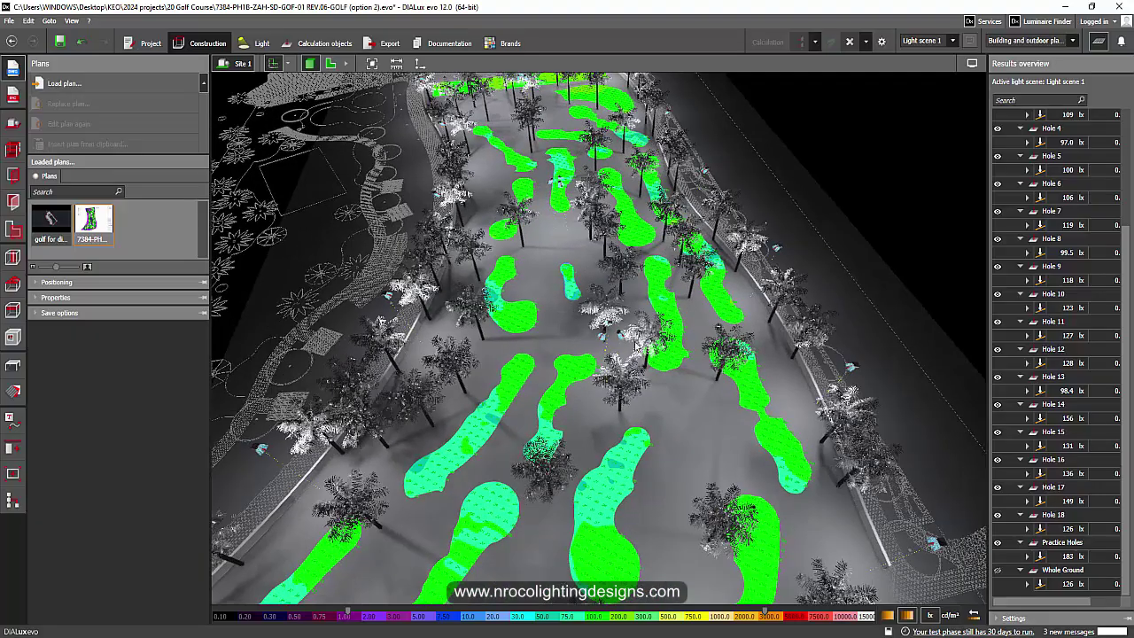
{"action": "scroll", "coordinate": [542, 372], "scroll_direction": "down", "scroll_amount": 5}
{"action": "right_click_drag", "start_coordinate": [542, 372], "coordinate": [609, 307]}
{"action": "scroll", "coordinate": [609, 306], "scroll_direction": "up", "scroll_amount": 5}
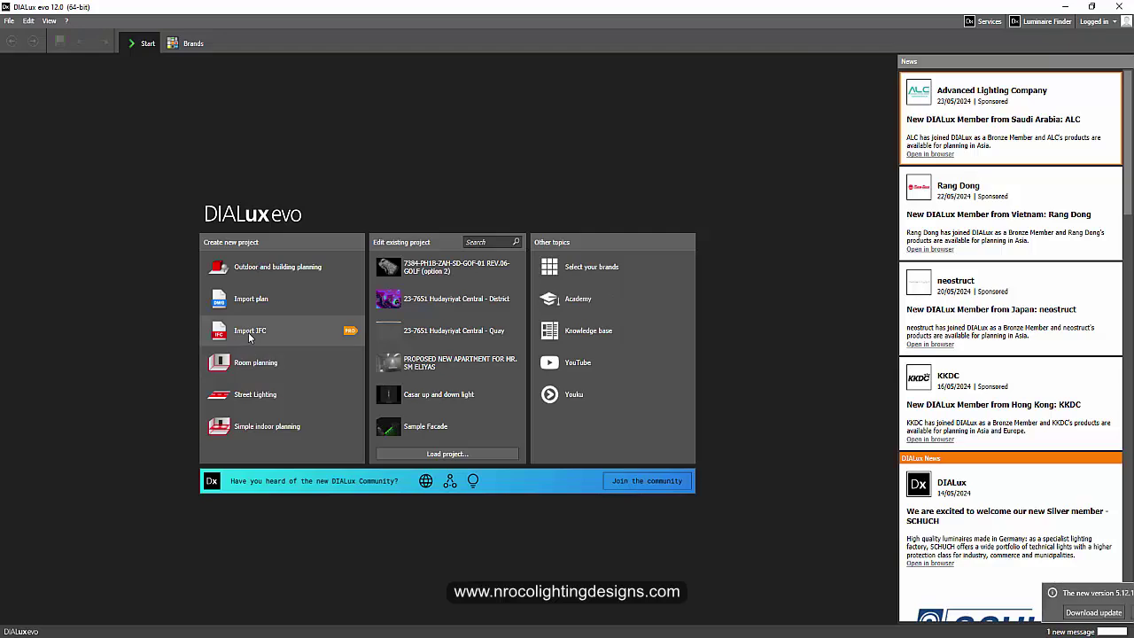
Step: Start an IFC import and browse to the kiembe-samaki penthouse transfer folder under 2024 PROJECTS
{"action": "left_click", "coordinate": [209, 330]}
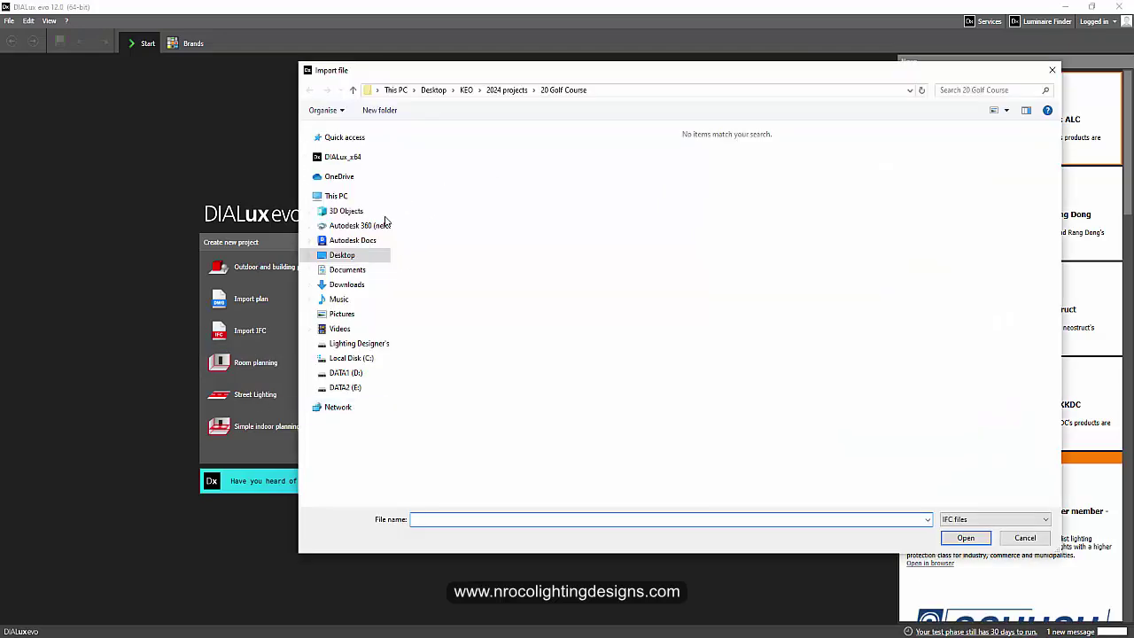
{"action": "left_click", "coordinate": [344, 257]}
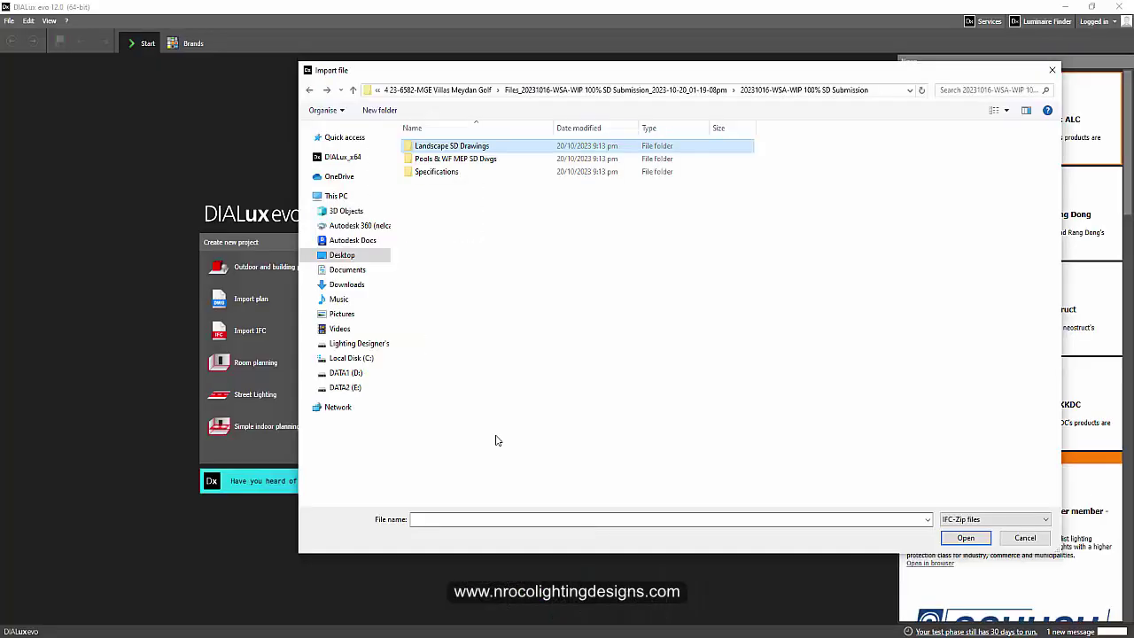
{"action": "left_click", "coordinate": [358, 343]}
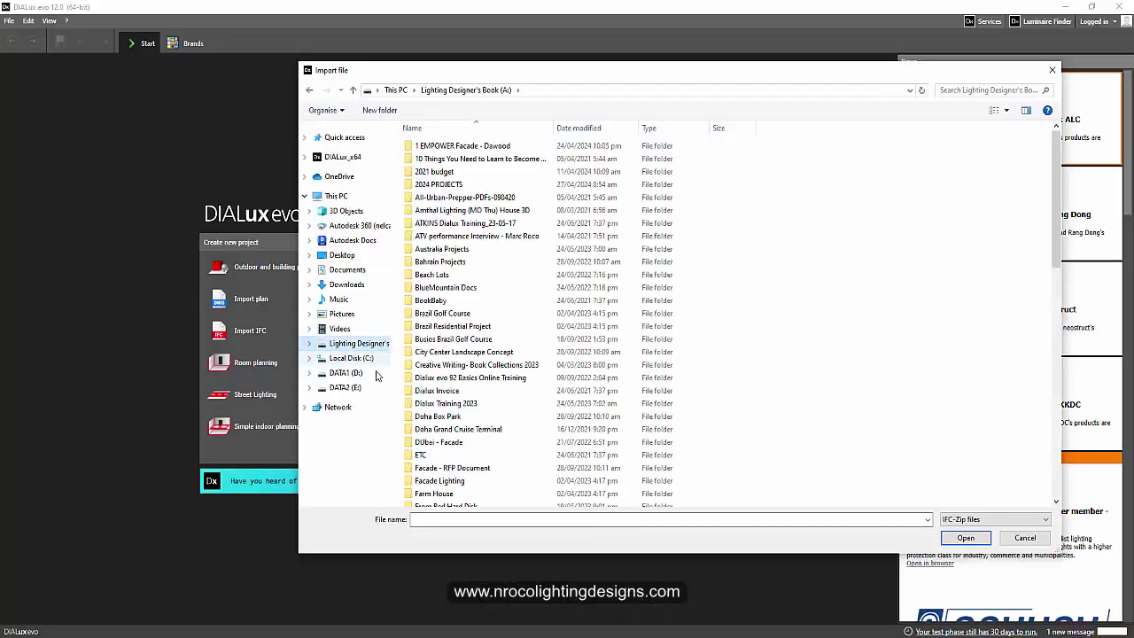
{"action": "double_click", "coordinate": [439, 184]}
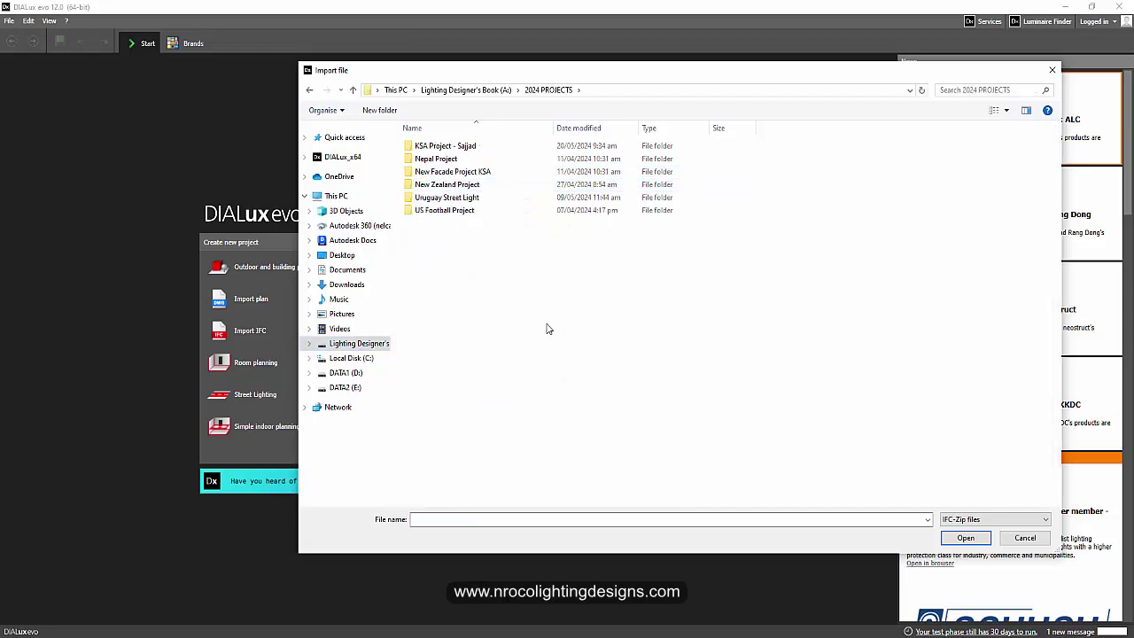
{"action": "double_click", "coordinate": [445, 146]}
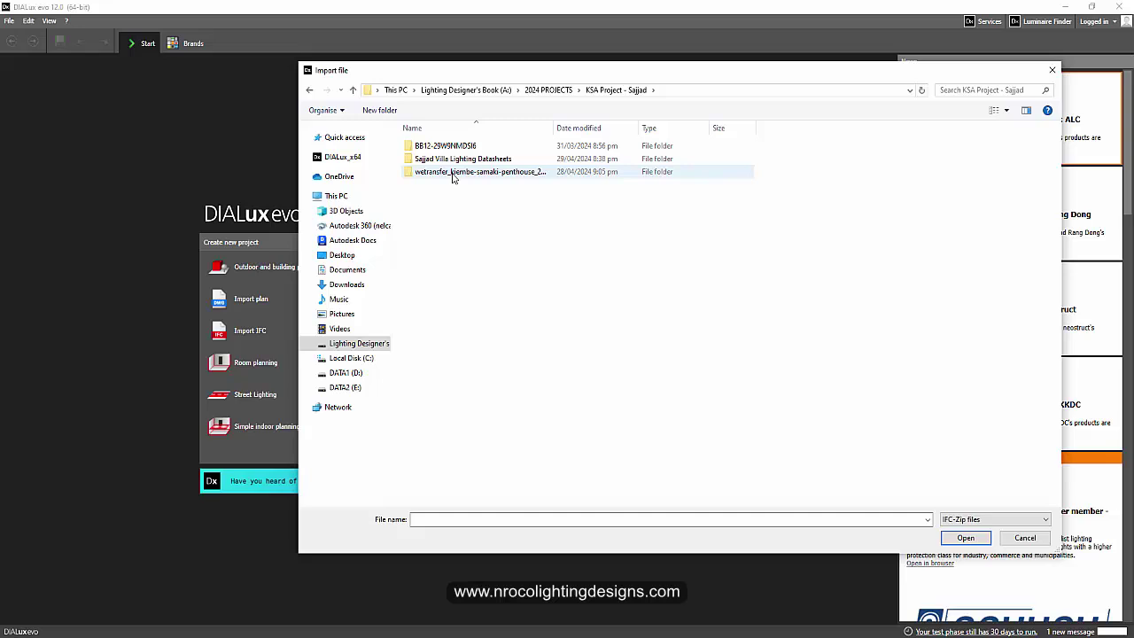
{"action": "double_click", "coordinate": [453, 173]}
Step: Filter the file type to plain IFC files and select Kiembe Samaki (Ver 8)
{"action": "left_click", "coordinate": [966, 519]}
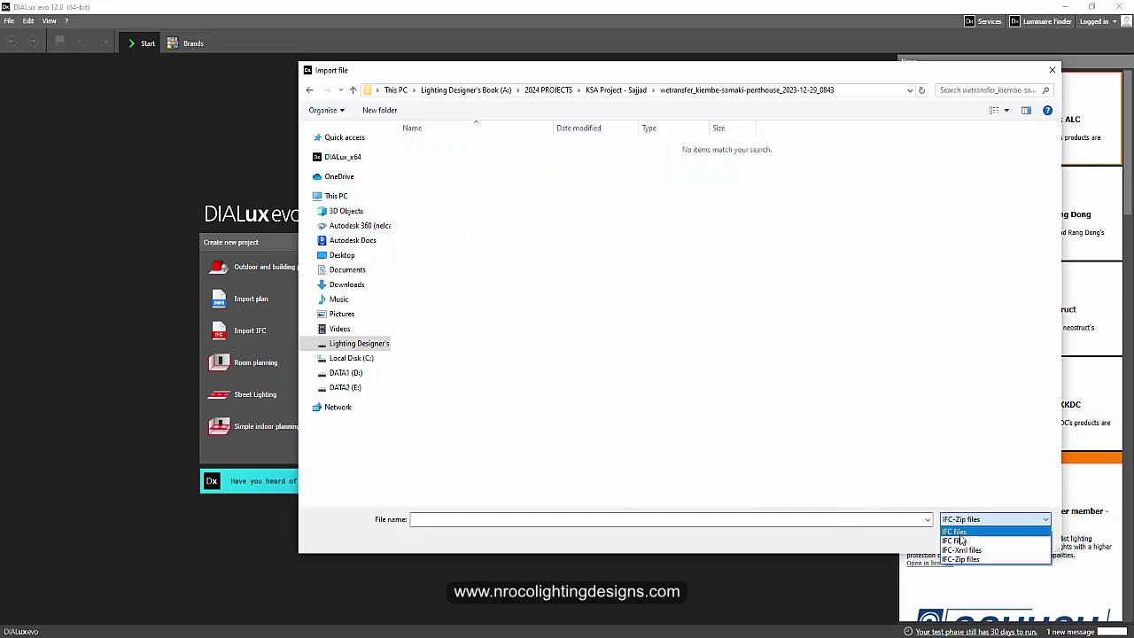
{"action": "left_click", "coordinate": [961, 533]}
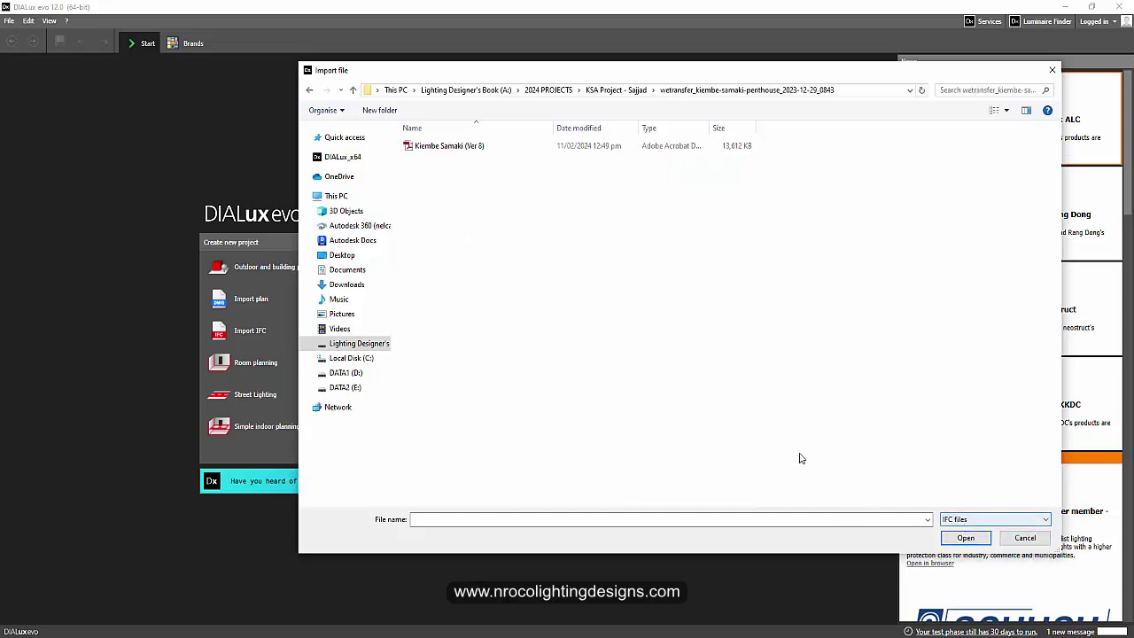
{"action": "left_click", "coordinate": [422, 148]}
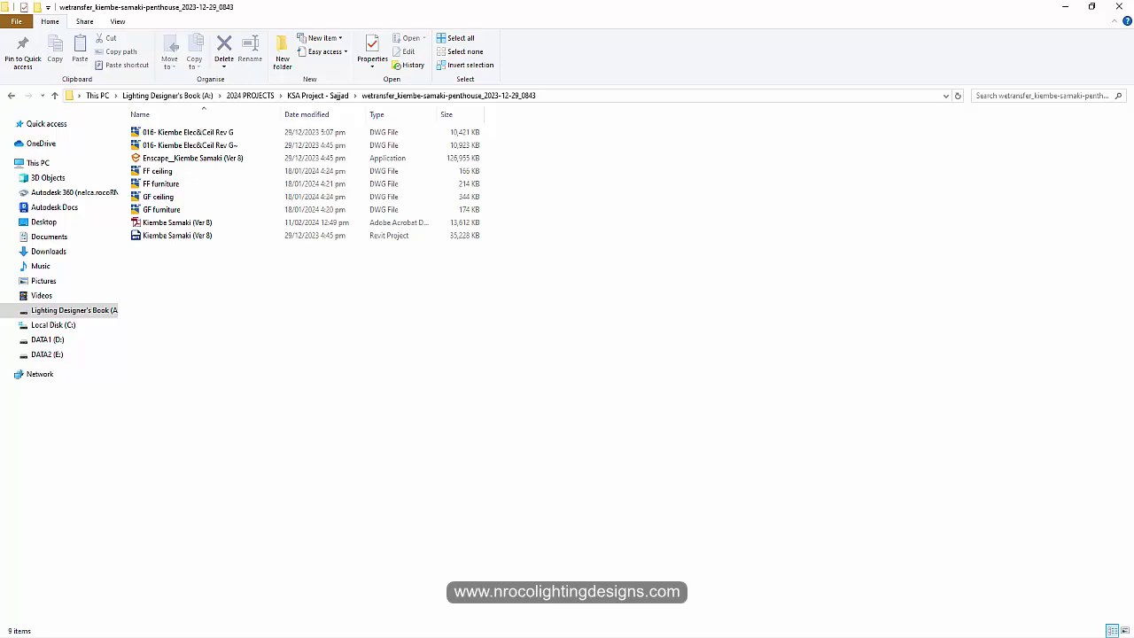
Step: Load Kiembe Samaki (Ver 8) and import all its checked storeys and elements
{"action": "mouse_move", "coordinate": [576, 632]}
{"action": "left_click", "coordinate": [631, 585]}
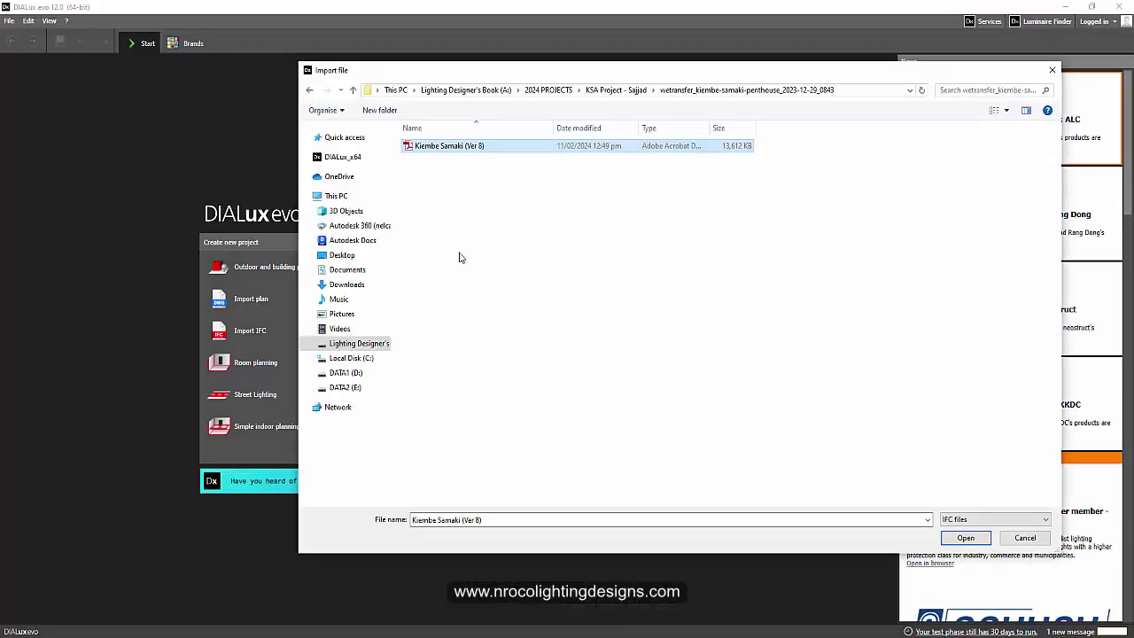
{"action": "left_click", "coordinate": [965, 537]}
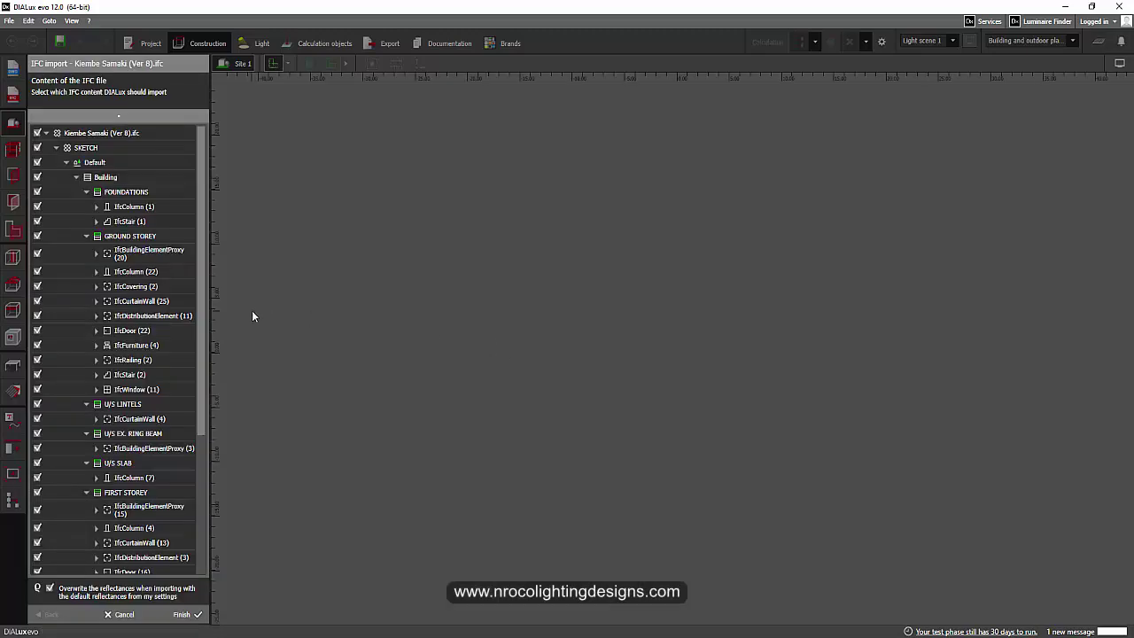
{"action": "scroll", "coordinate": [193, 340], "scroll_direction": "down", "scroll_amount": 5}
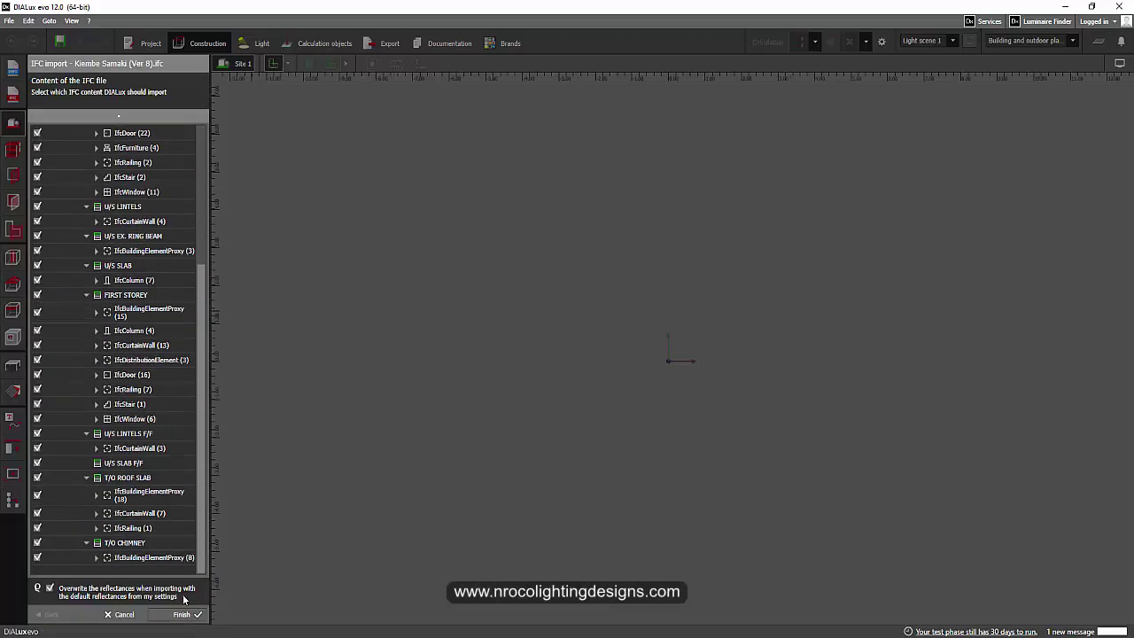
{"action": "left_click", "coordinate": [184, 614]}
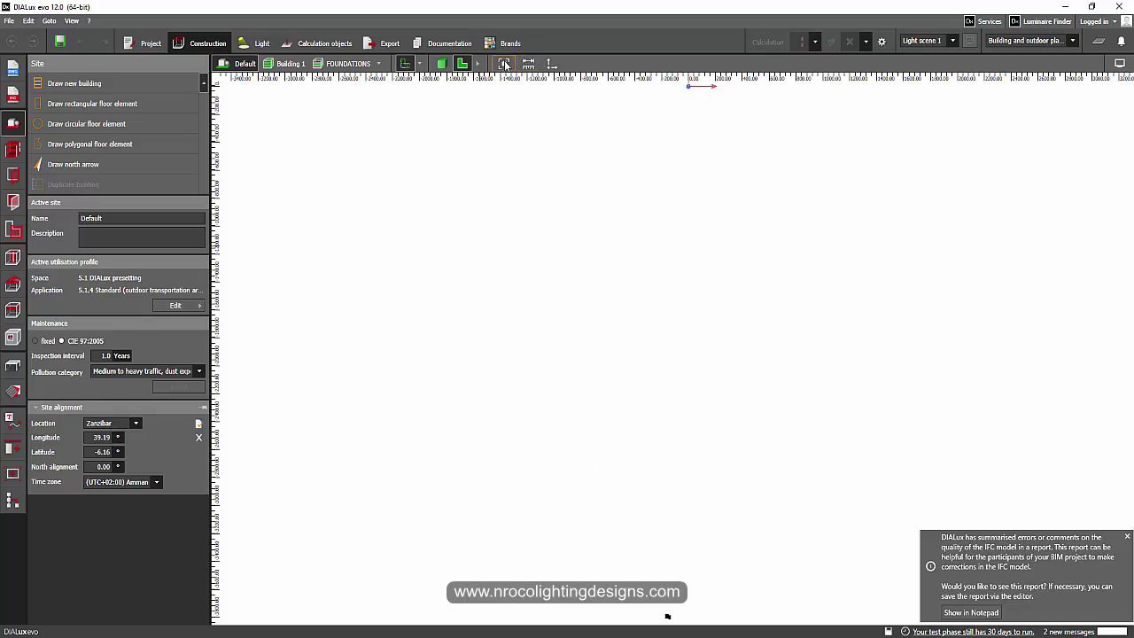
Step: Switch the site to 3D and rotate the view toward the building
{"action": "left_click", "coordinate": [440, 65]}
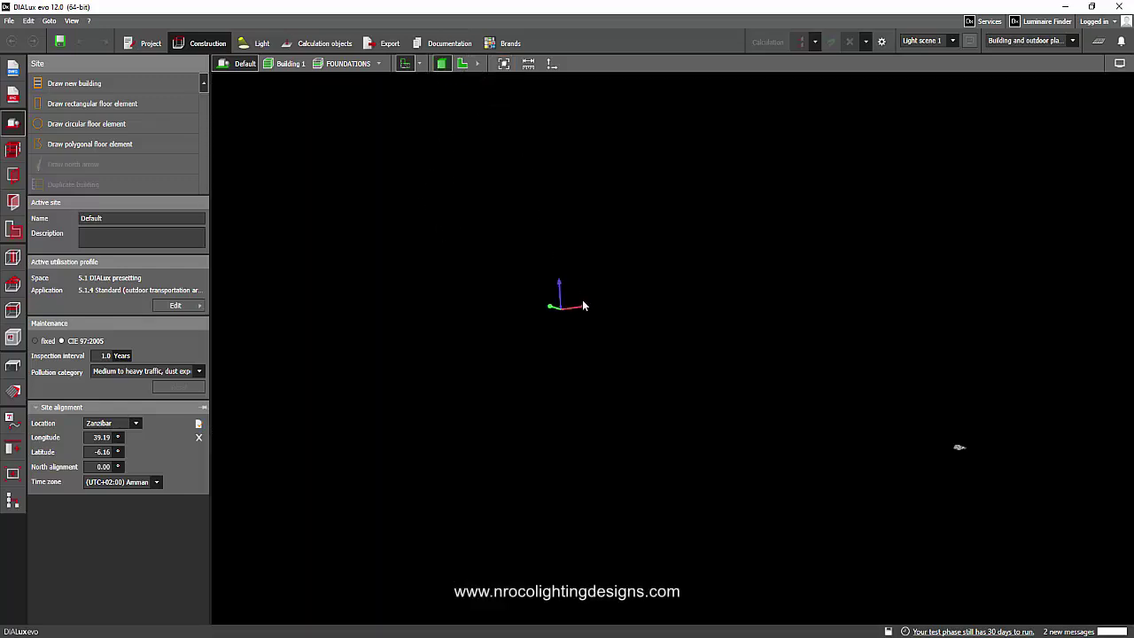
{"action": "right_click_drag", "start_coordinate": [597, 364], "coordinate": [617, 382]}
{"action": "left_click_drag", "start_coordinate": [792, 437], "coordinate": [705, 384]}
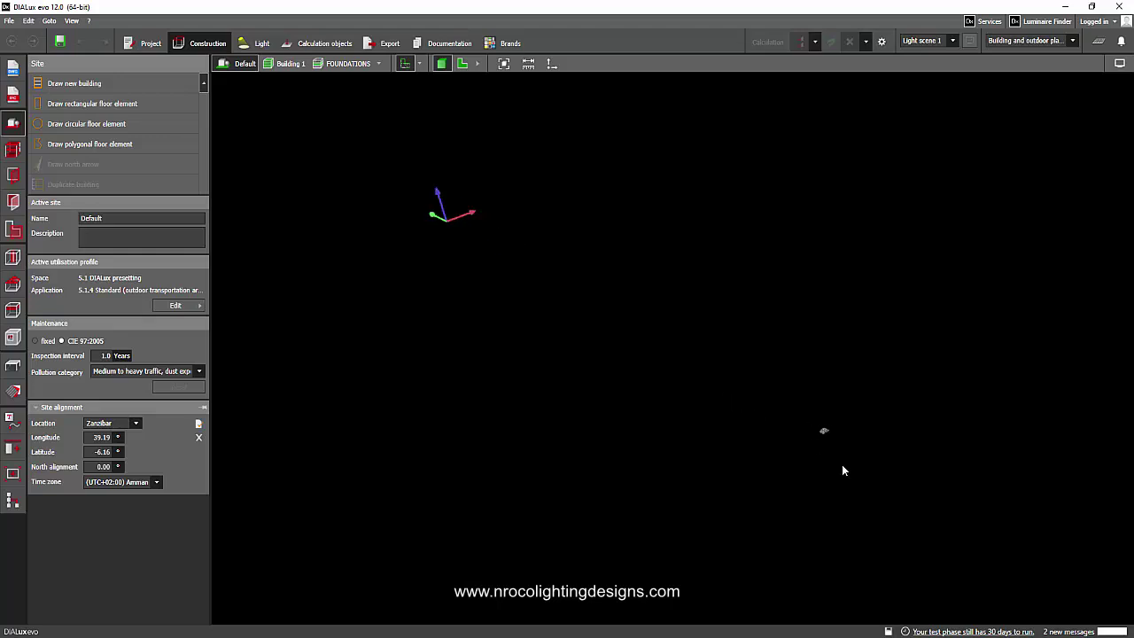
{"action": "scroll", "coordinate": [837, 443], "scroll_direction": "up", "scroll_amount": 5}
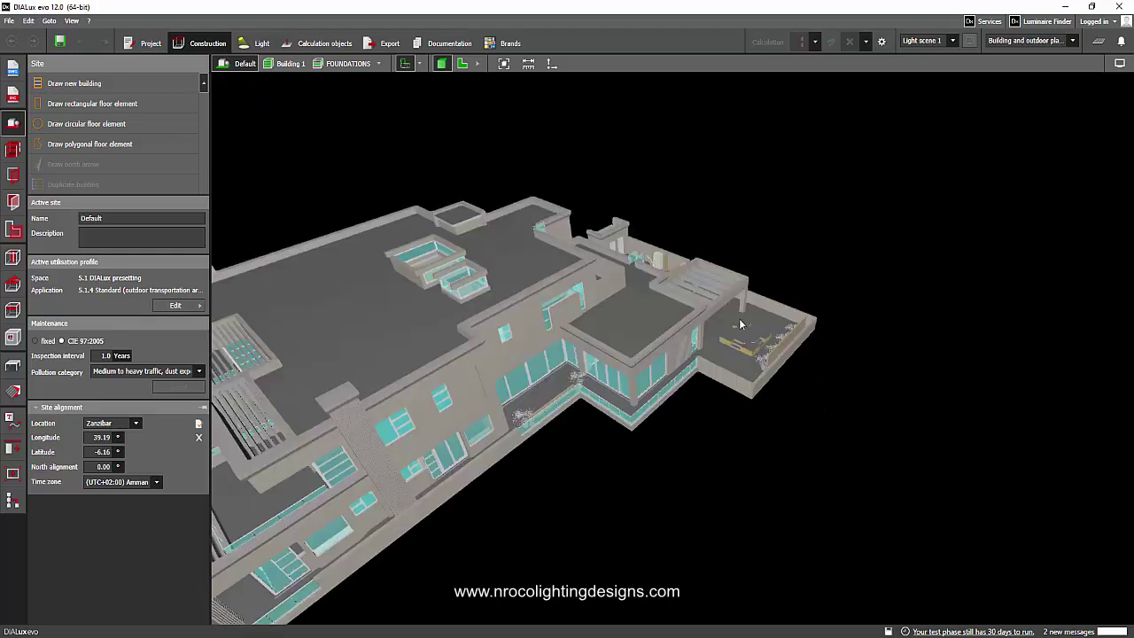
Step: Return to the 2D plan and zoom in and out on the site
{"action": "left_click", "coordinate": [462, 65]}
{"action": "scroll", "coordinate": [582, 291], "scroll_direction": "up", "scroll_amount": 10}
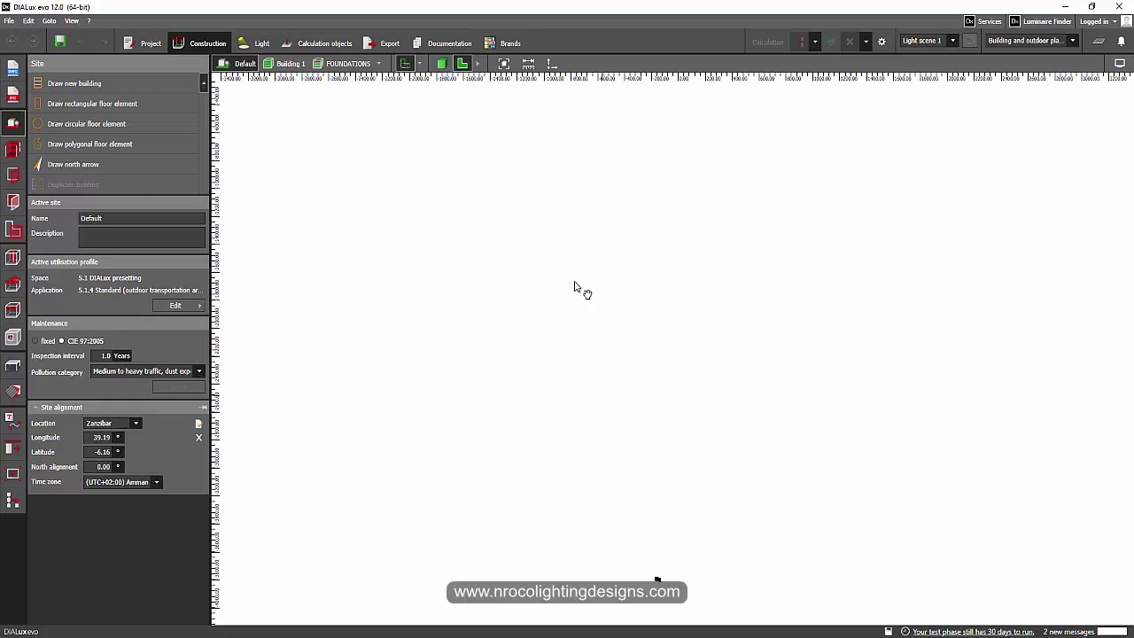
{"action": "scroll", "coordinate": [658, 532], "scroll_direction": "down", "scroll_amount": 5}
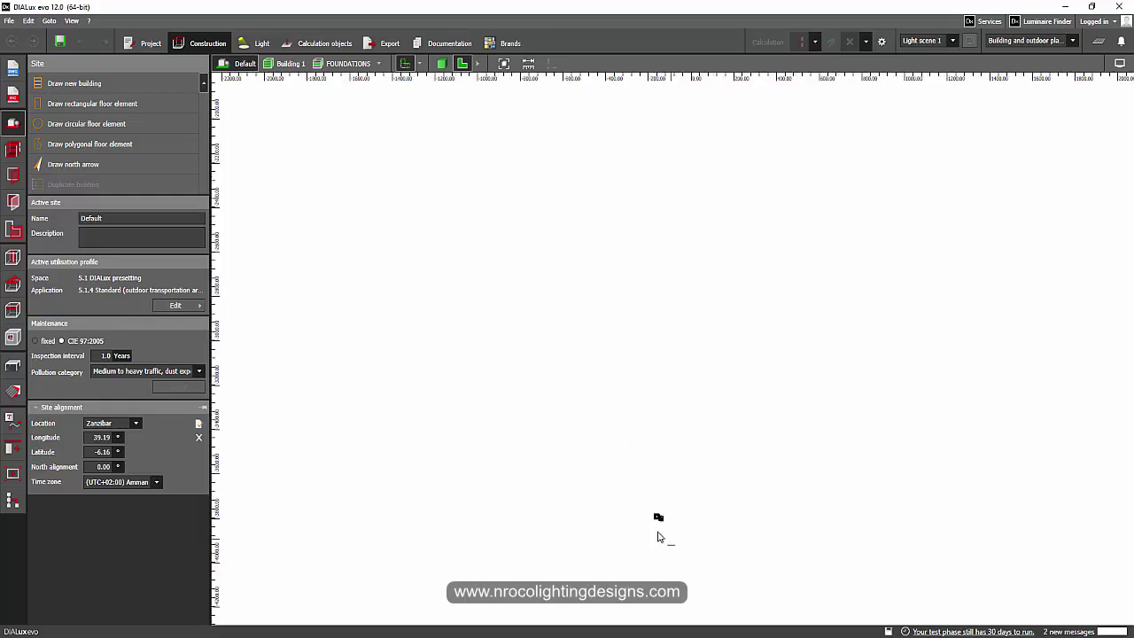
{"action": "scroll", "coordinate": [659, 501], "scroll_direction": "up", "scroll_amount": 5}
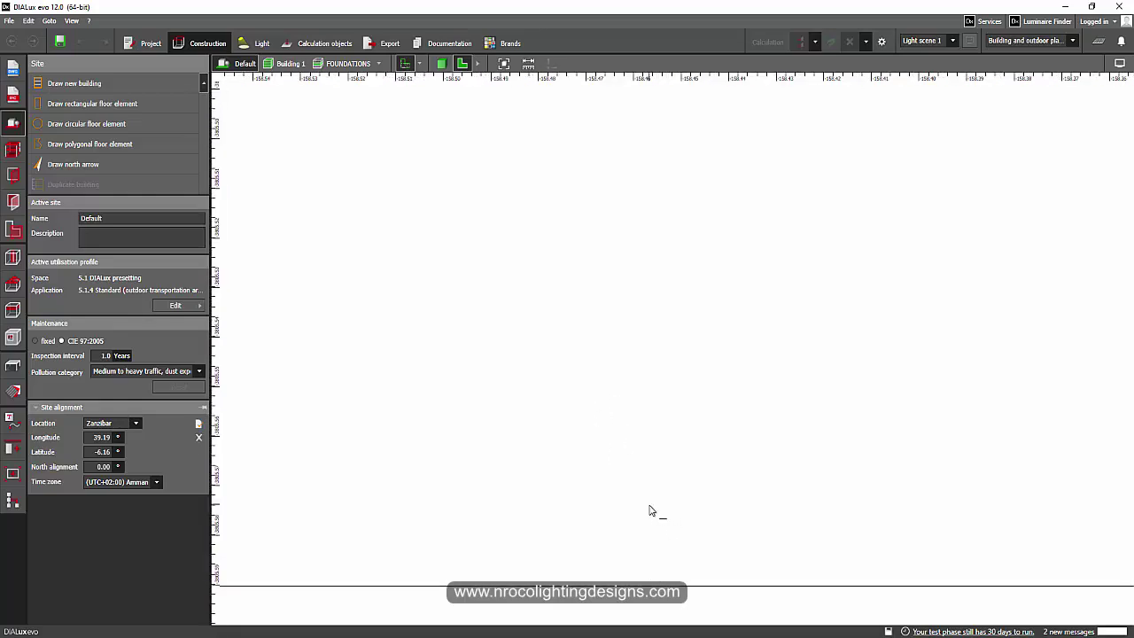
{"action": "scroll", "coordinate": [650, 511], "scroll_direction": "down", "scroll_amount": 10}
{"action": "scroll", "coordinate": [608, 387], "scroll_direction": "up", "scroll_amount": 3}
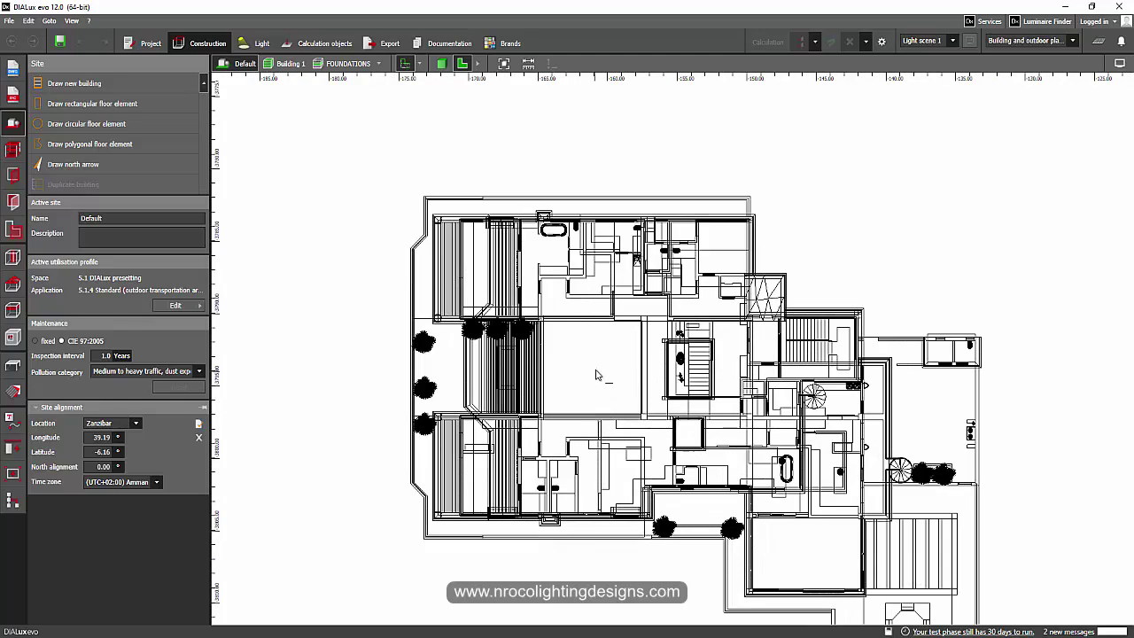
Step: Select the villa and orbit it in 3D, viewing the roof and oblique angles
{"action": "left_click", "coordinate": [597, 375]}
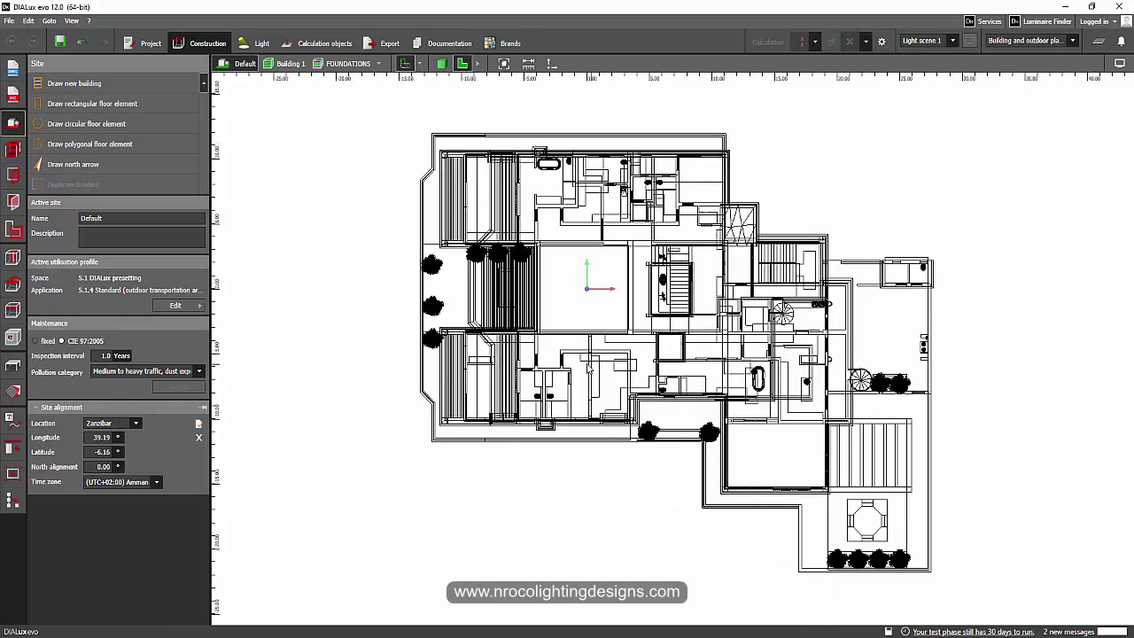
{"action": "left_click", "coordinate": [440, 64]}
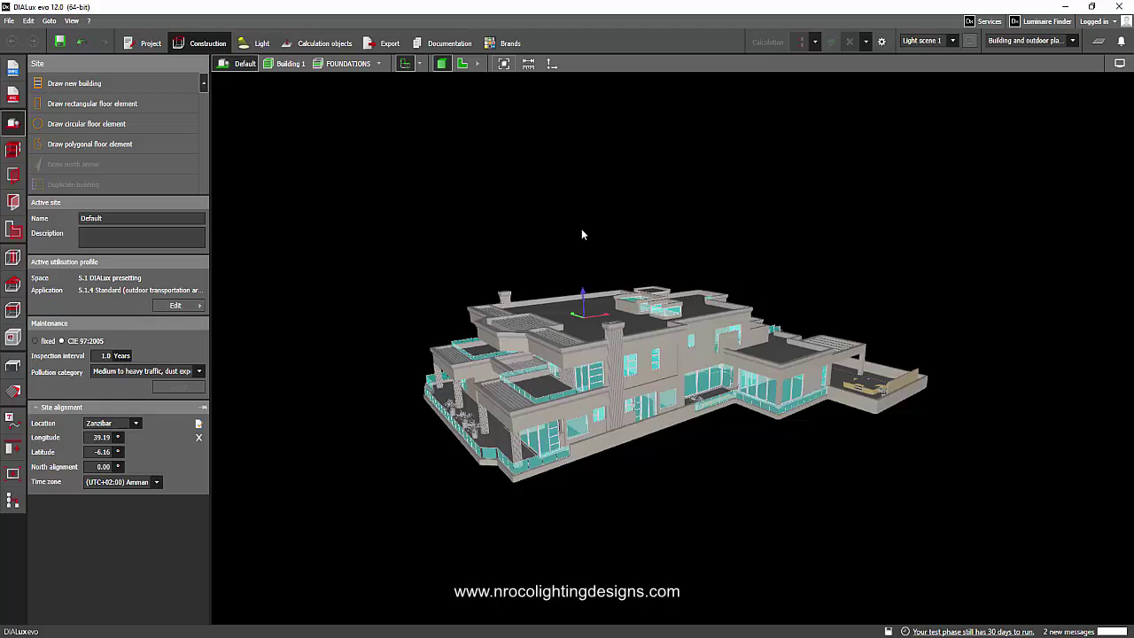
{"action": "left_click_drag", "start_coordinate": [453, 202], "coordinate": [520, 431]}
{"action": "scroll", "coordinate": [468, 387], "scroll_direction": "up", "scroll_amount": 5}
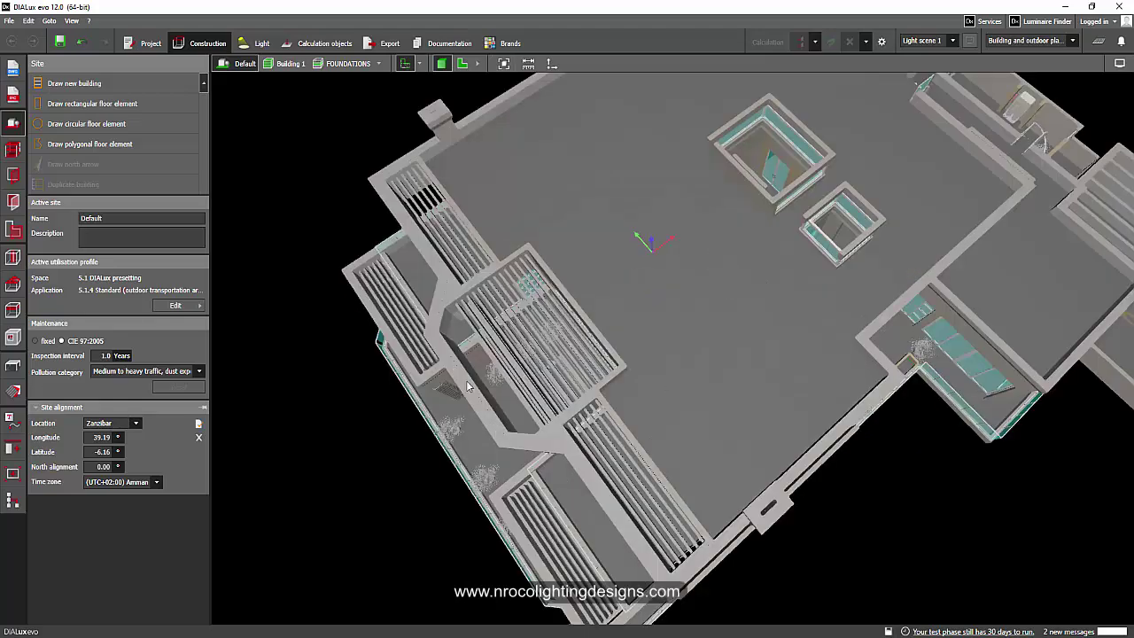
{"action": "scroll", "coordinate": [468, 386], "scroll_direction": "down", "scroll_amount": 5}
{"action": "left_click_drag", "start_coordinate": [468, 387], "coordinate": [484, 333]}
{"action": "left_click_drag", "start_coordinate": [833, 470], "coordinate": [551, 337]}
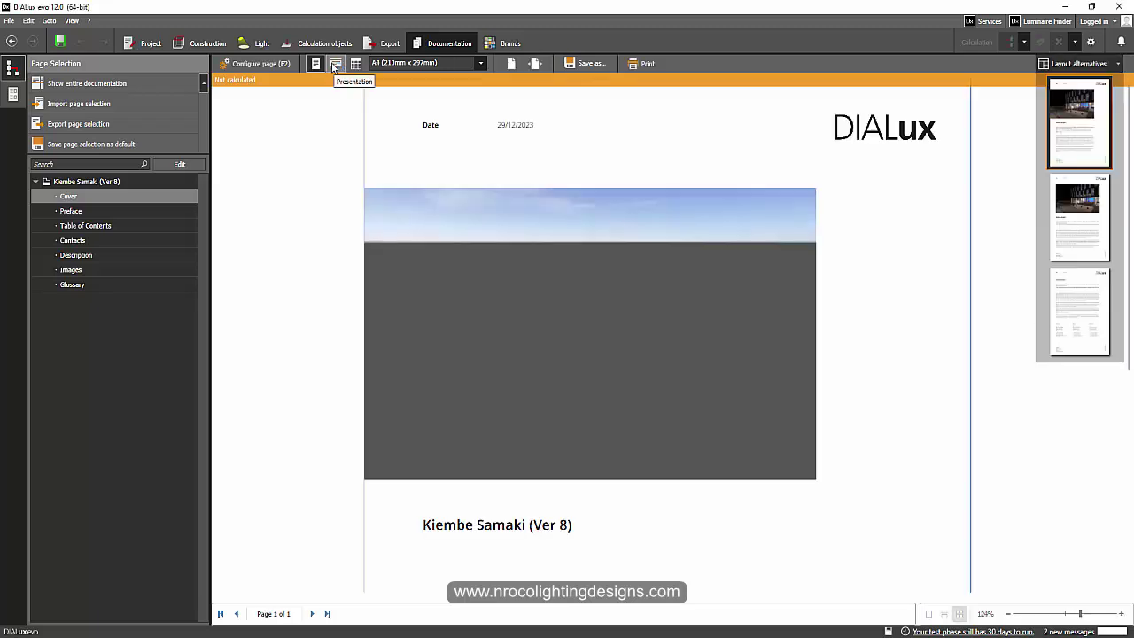
Step: Switch the Kiembe Samaki documentation to the Presentation layout in Screen (16:9) format
{"action": "left_click", "coordinate": [337, 64]}
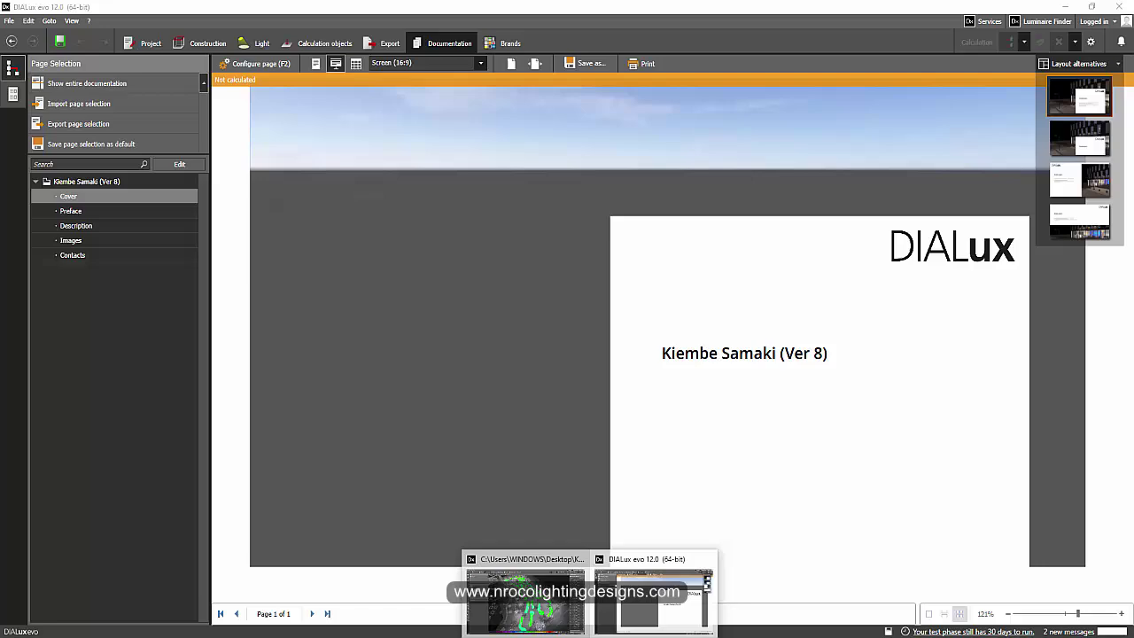
Step: Return to the golf course project and its 2D top plan, dismissing the save reminder
{"action": "left_click", "coordinate": [526, 611]}
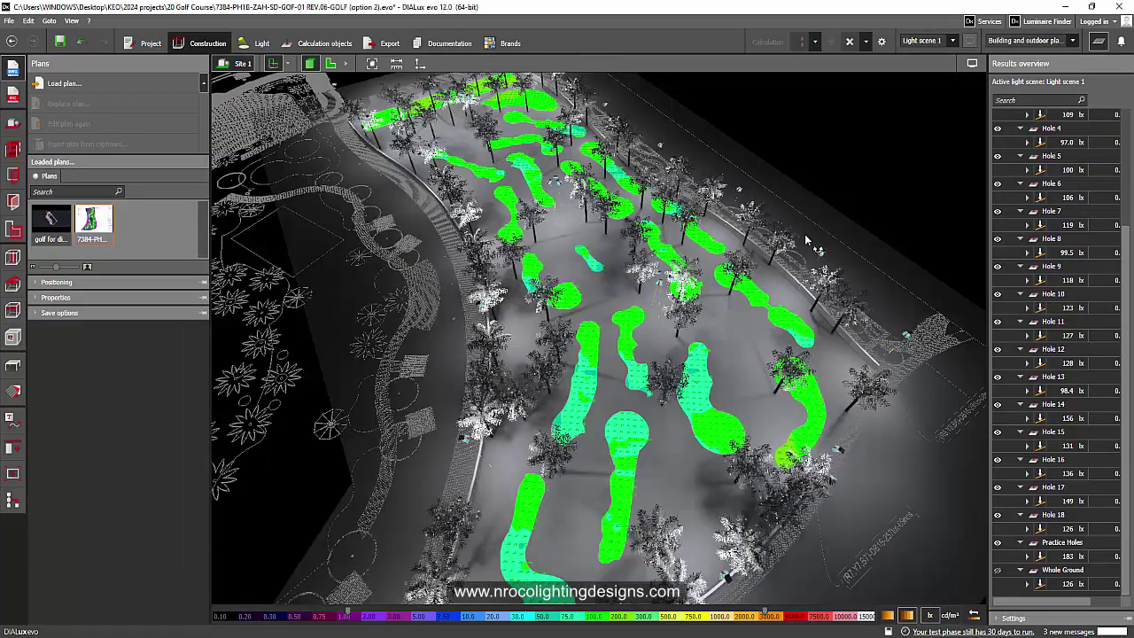
{"action": "left_click_drag", "start_coordinate": [806, 240], "coordinate": [557, 95]}
{"action": "left_click", "coordinate": [337, 63]}
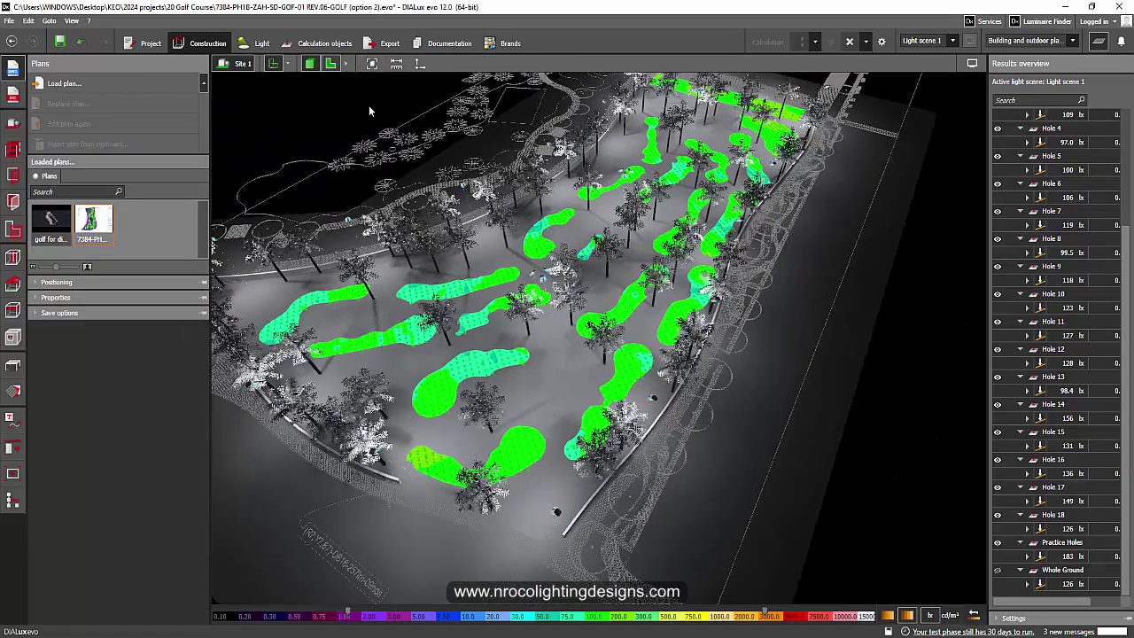
{"action": "key", "text": "Escape"}
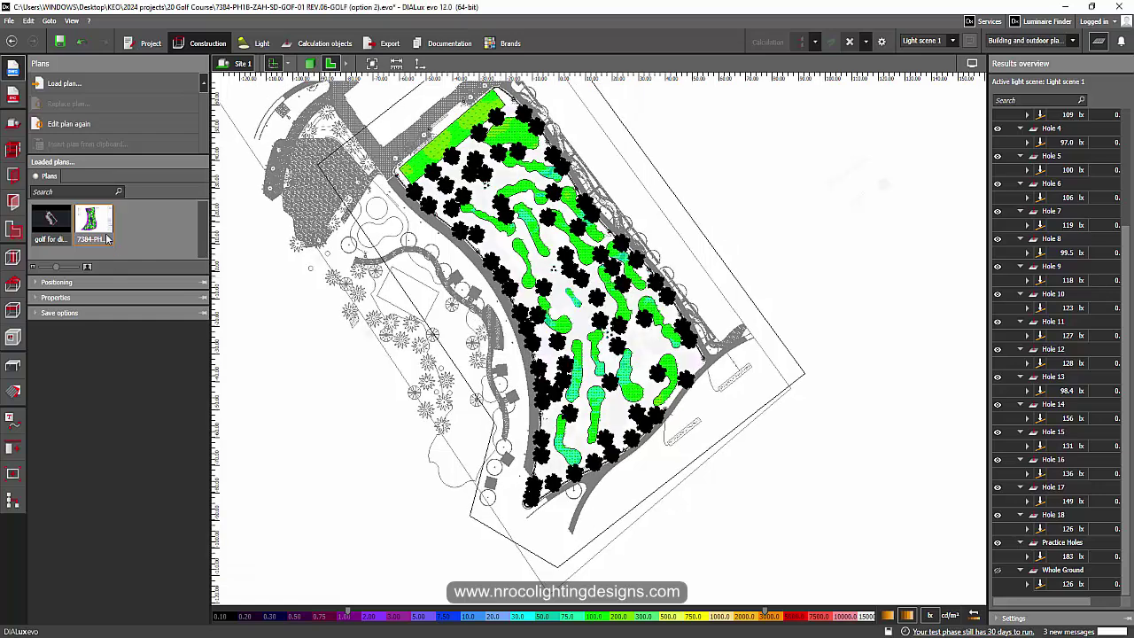
Step: Set the loaded plan's transparency to 20 % and view the golf course in 3D again
{"action": "left_click", "coordinate": [107, 297]}
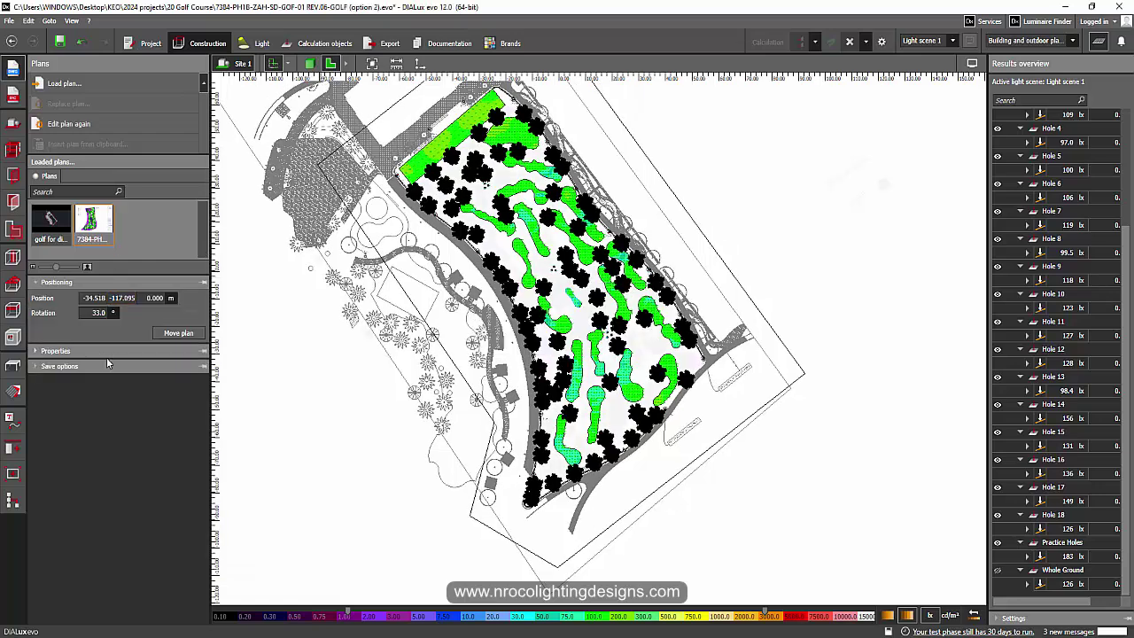
{"action": "left_click_drag", "start_coordinate": [159, 319], "coordinate": [99, 317]}
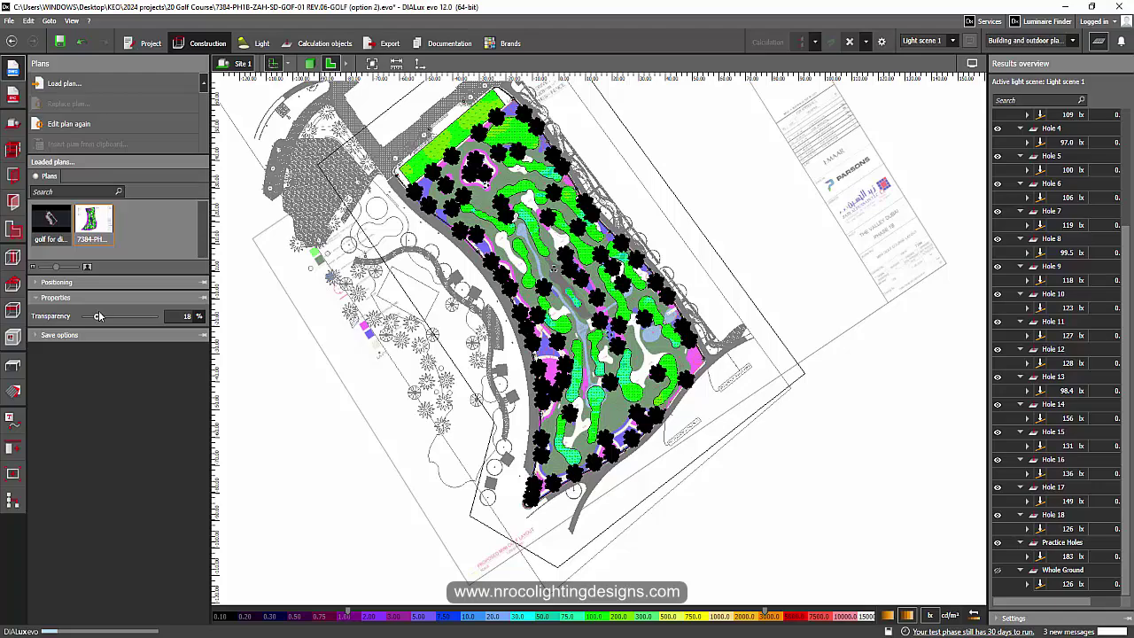
{"action": "scroll", "coordinate": [496, 264], "scroll_direction": "up", "scroll_amount": 2}
{"action": "scroll", "coordinate": [496, 264], "scroll_direction": "up", "scroll_amount": 2}
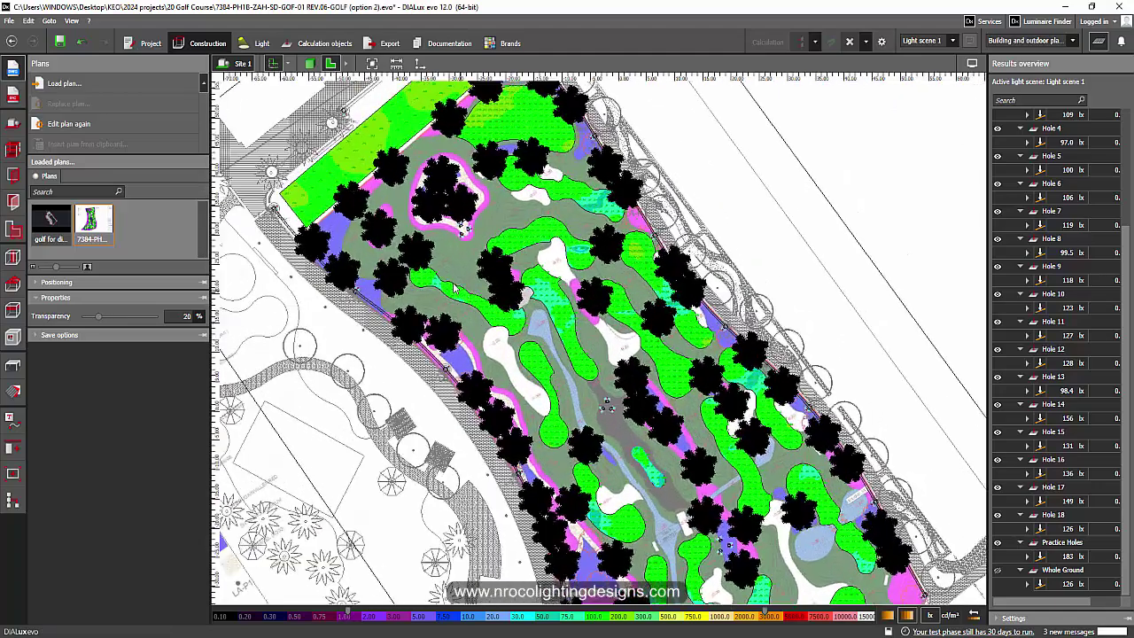
{"action": "left_click", "coordinate": [309, 62]}
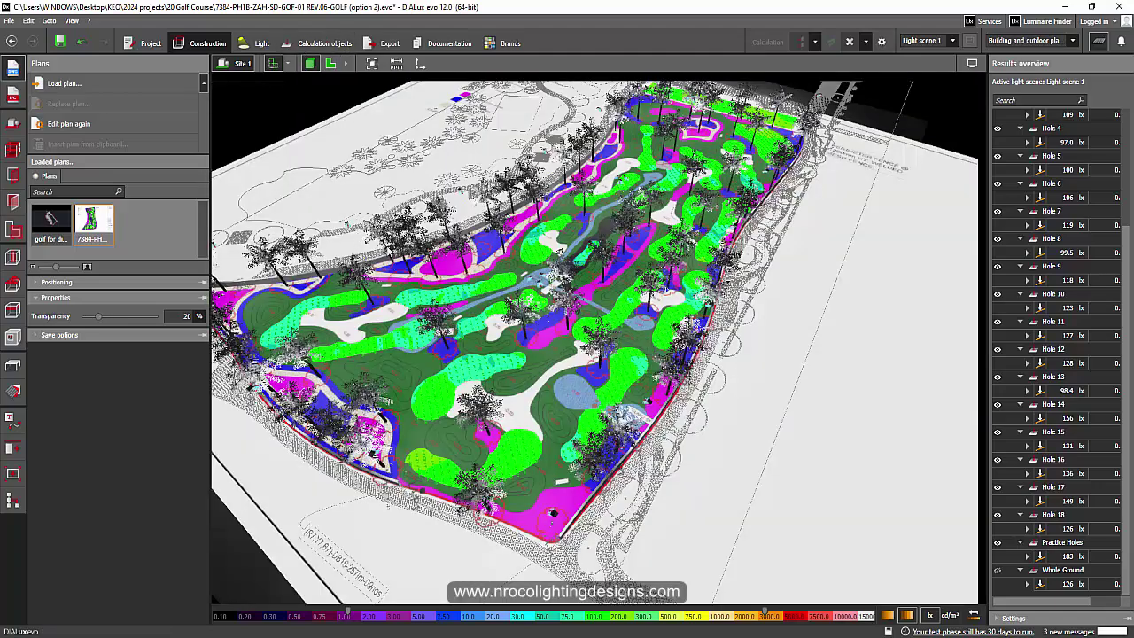
{"action": "right_click_drag", "start_coordinate": [390, 253], "coordinate": [412, 276]}
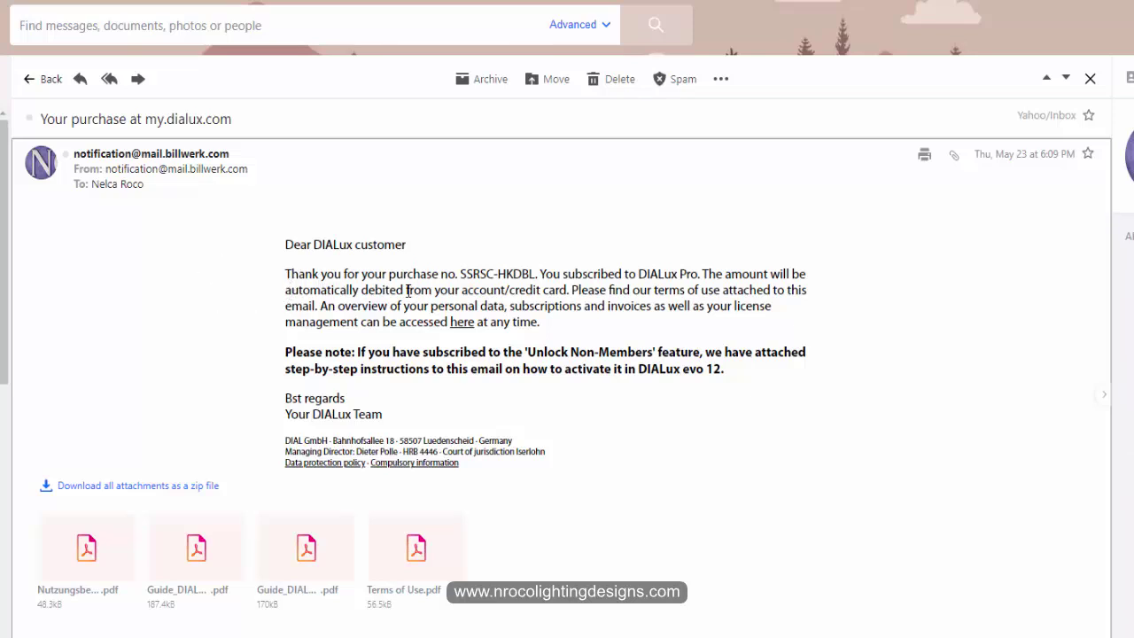
Step: Highlight the purchase number and the terms-of-use sentence in the email, then clear the selection
{"action": "left_click_drag", "start_coordinate": [460, 274], "coordinate": [610, 282]}
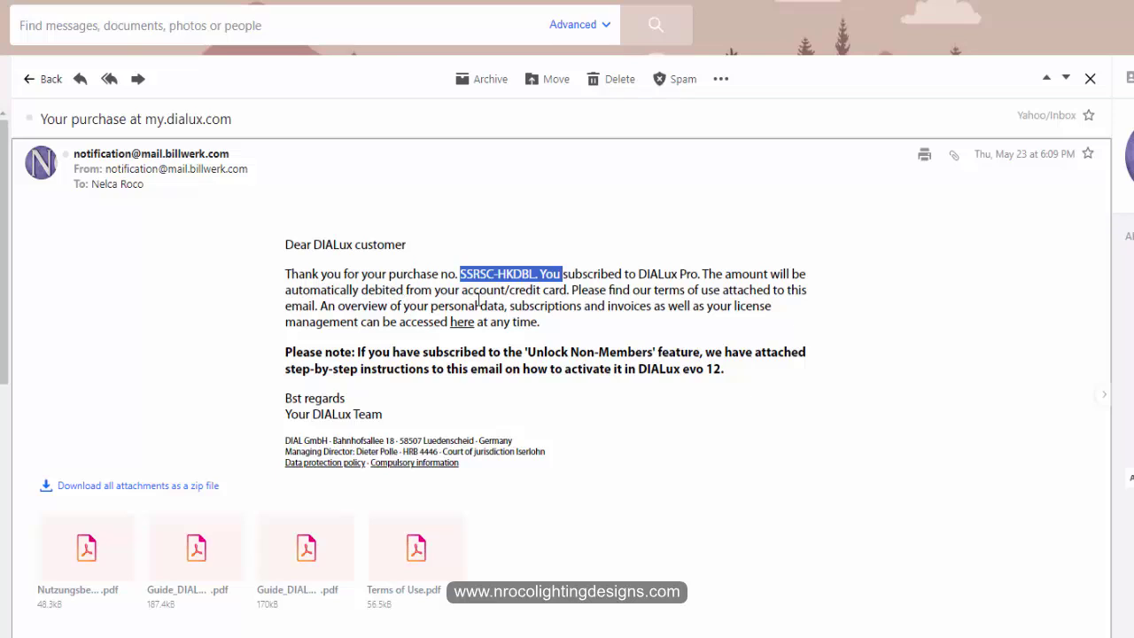
{"action": "left_click_drag", "start_coordinate": [480, 292], "coordinate": [605, 305]}
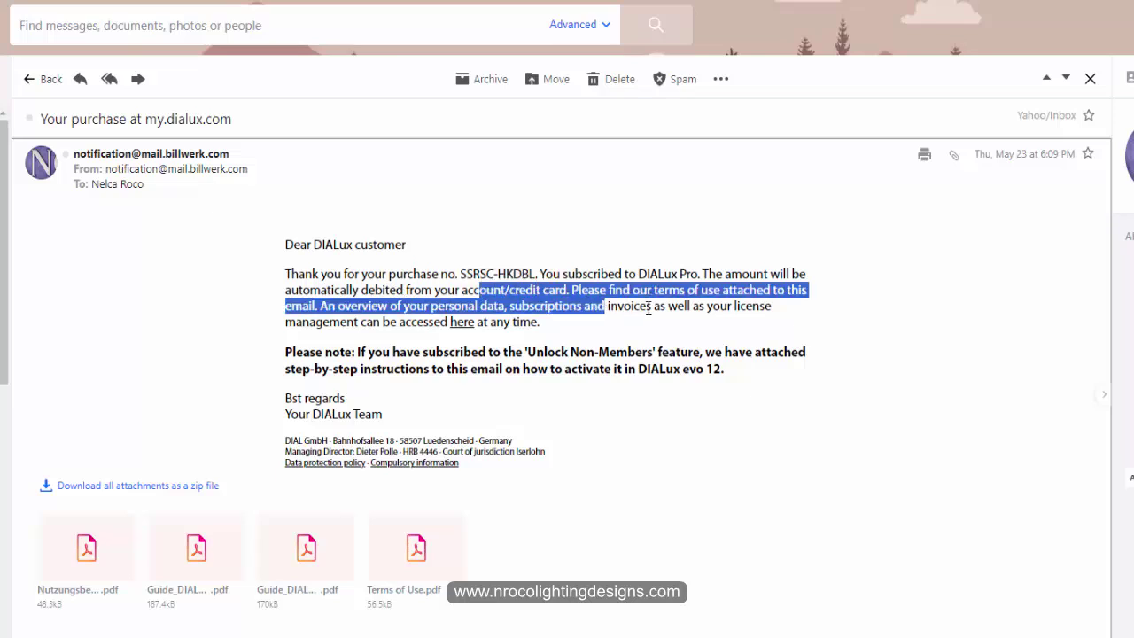
{"action": "left_click", "coordinate": [650, 308]}
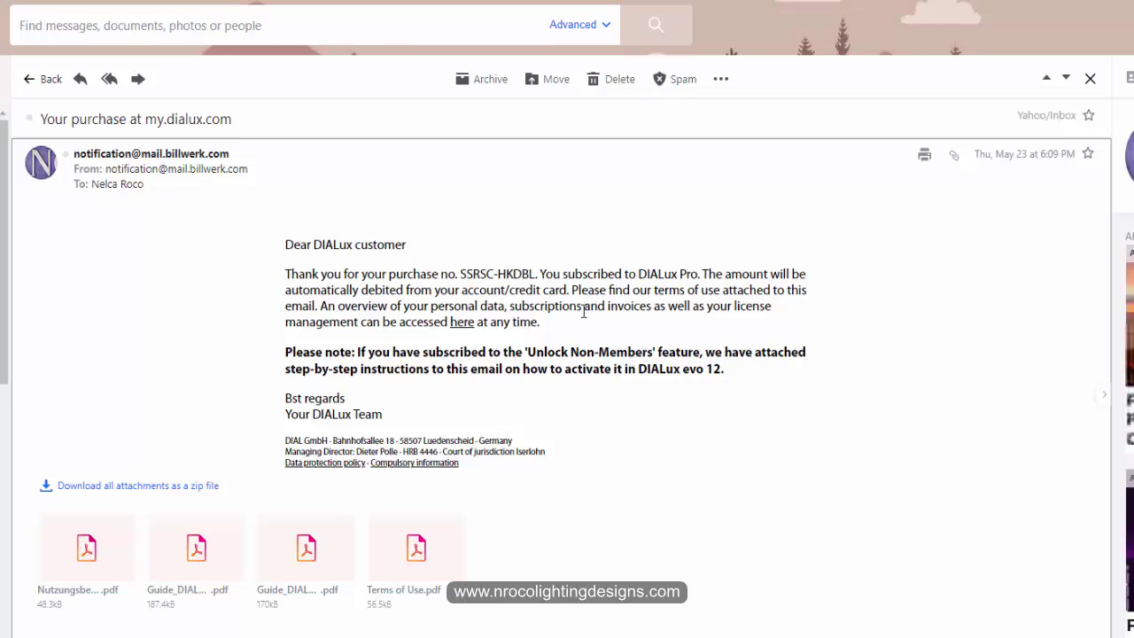
{"action": "left_click", "coordinate": [397, 549]}
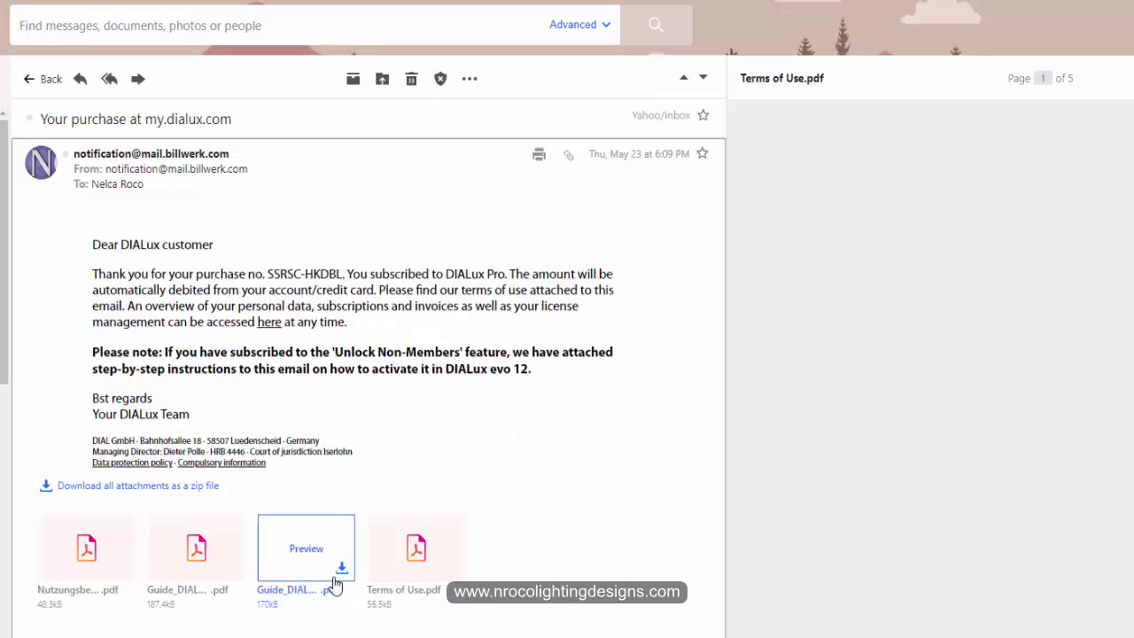
{"action": "left_click", "coordinate": [197, 553]}
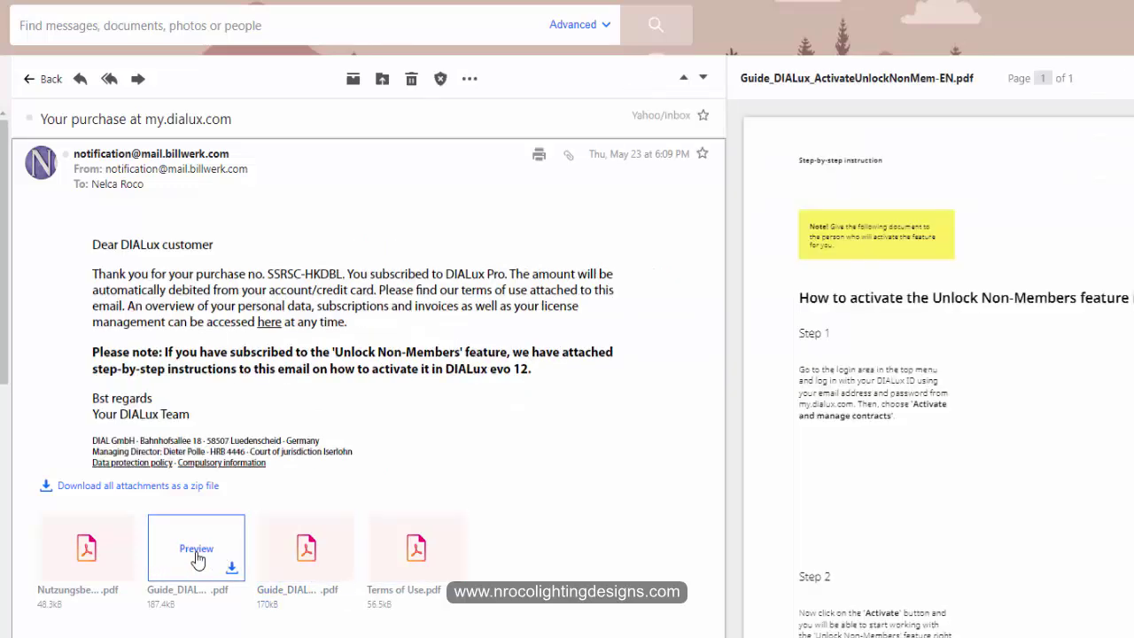
{"action": "left_click", "coordinate": [71, 554]}
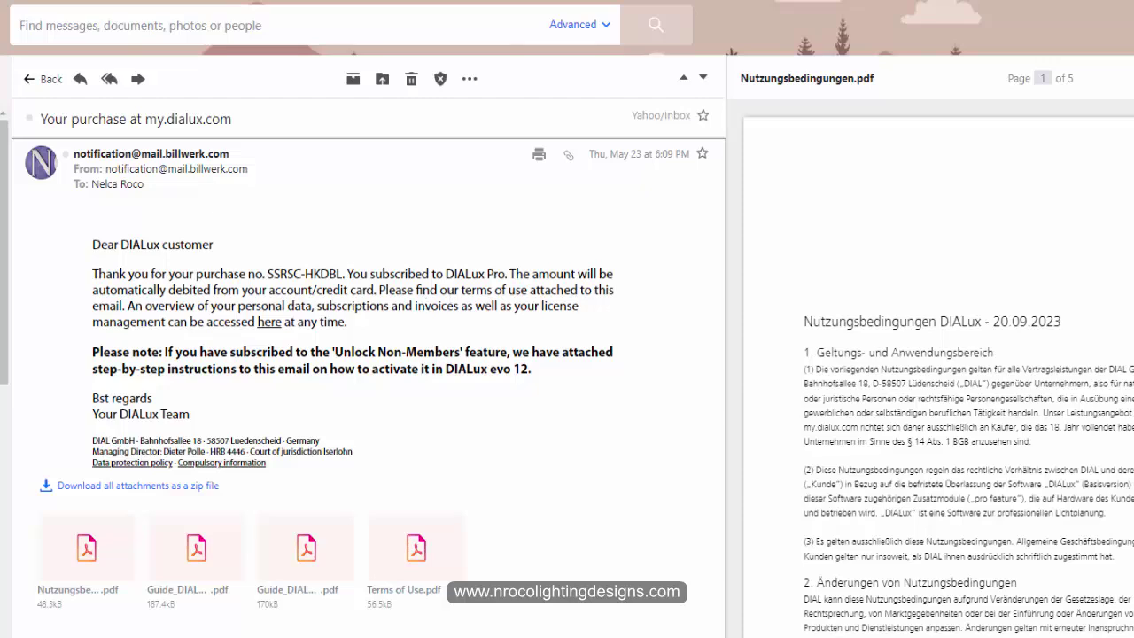
{"action": "key", "text": "Escape"}
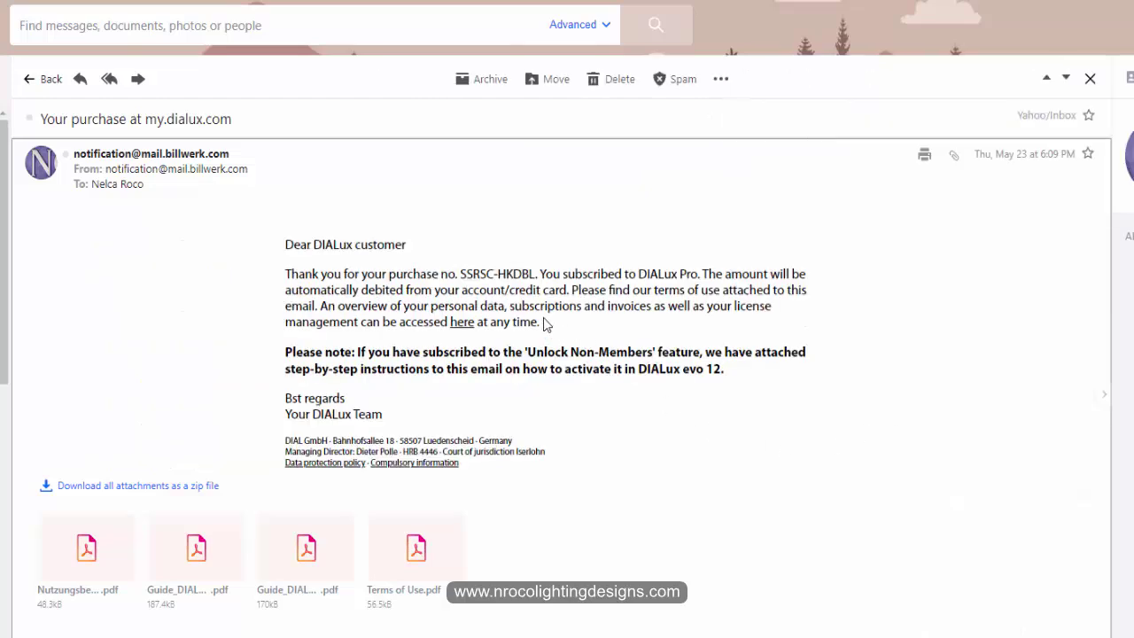
{"action": "left_click_drag", "start_coordinate": [541, 306], "coordinate": [619, 394]}
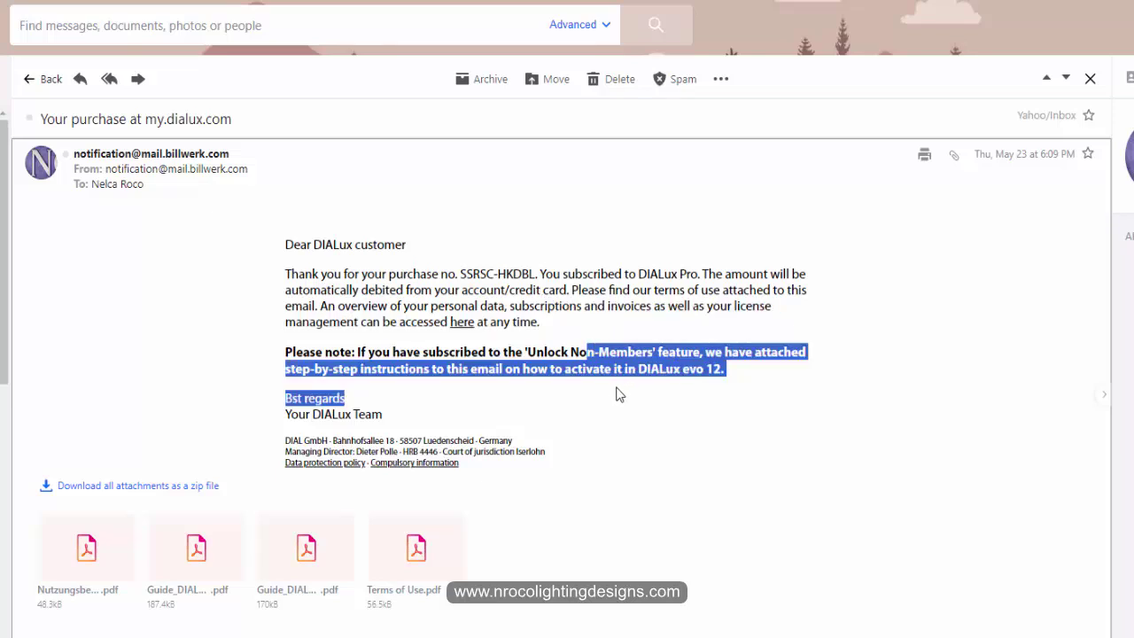
{"action": "left_click", "coordinate": [482, 394]}
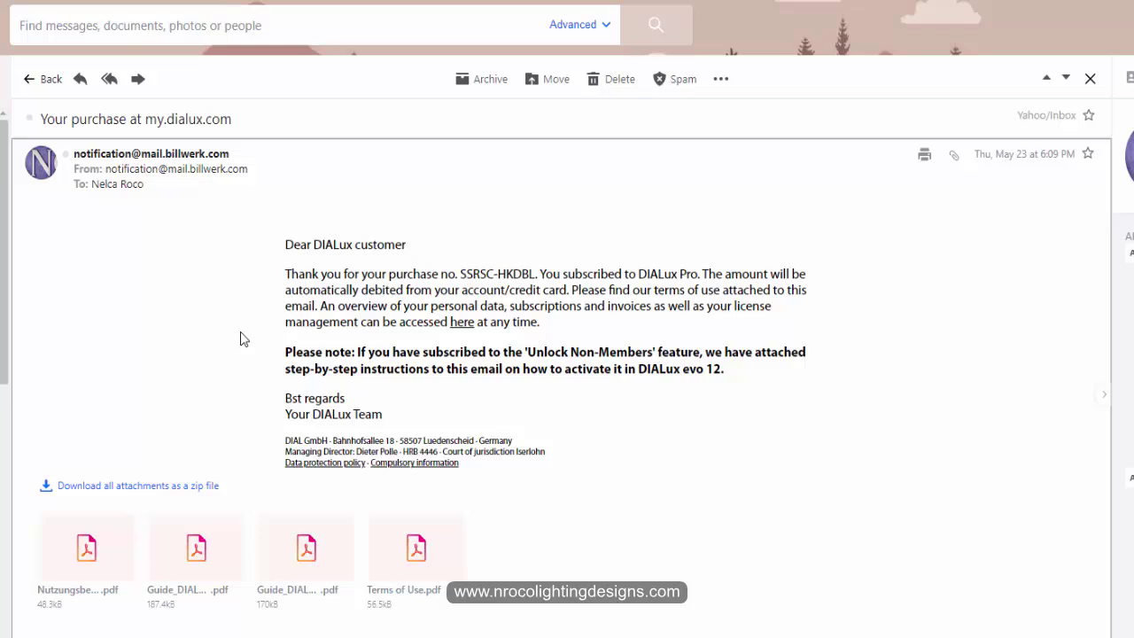